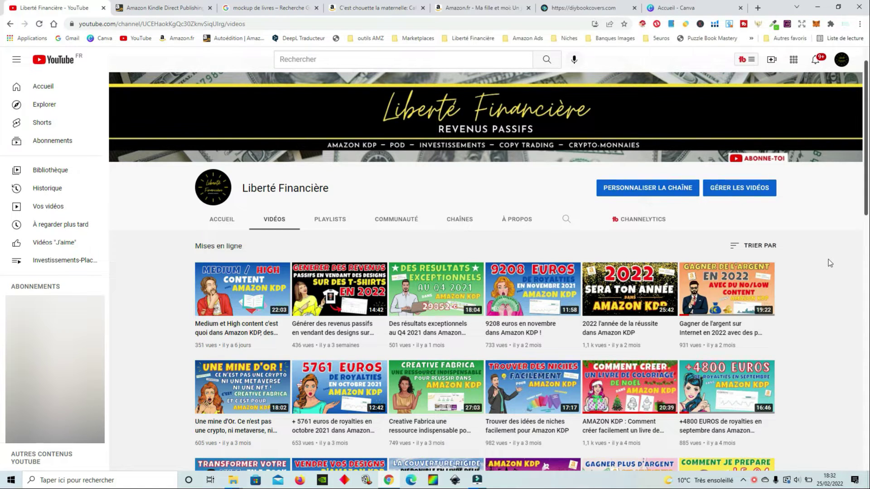
Step: Look through the uploaded videos on the Liberté Financière channel
scroll(2, 291, "down", 2)
scroll(1, 291, "up", 3)
scroll(1, 291, "down", 2)
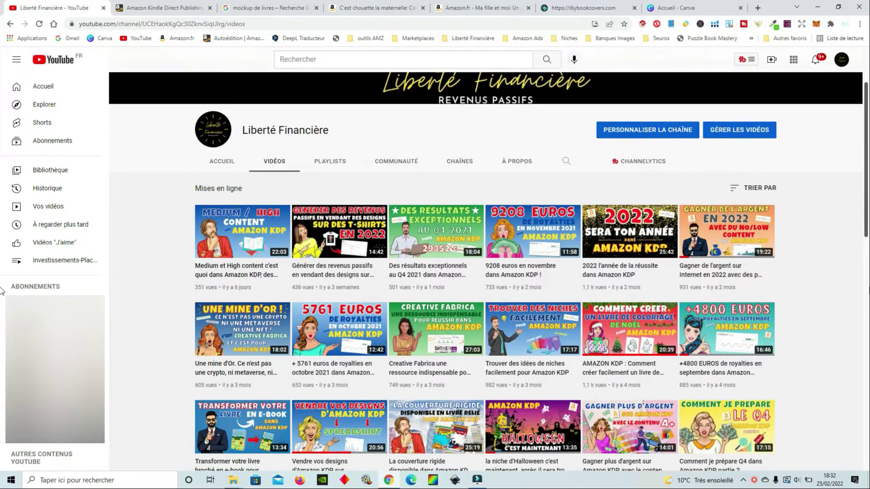
scroll(2, 291, "down", 9)
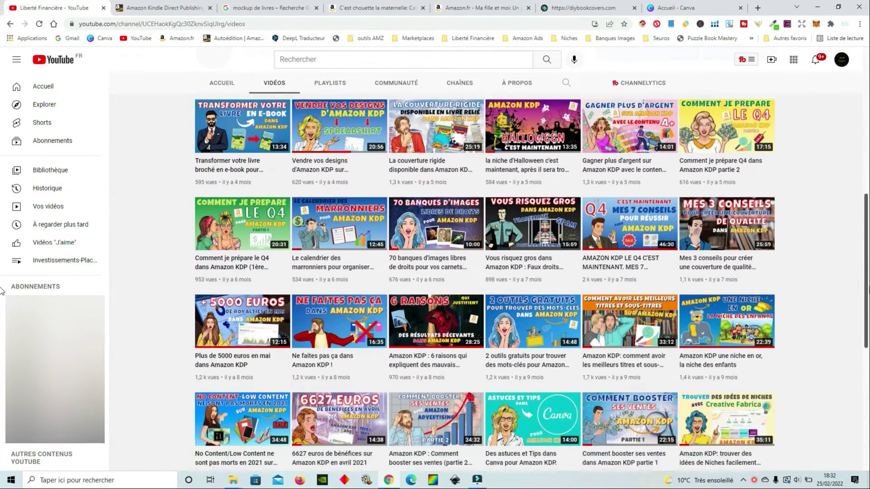
scroll(1, 291, "down", 3)
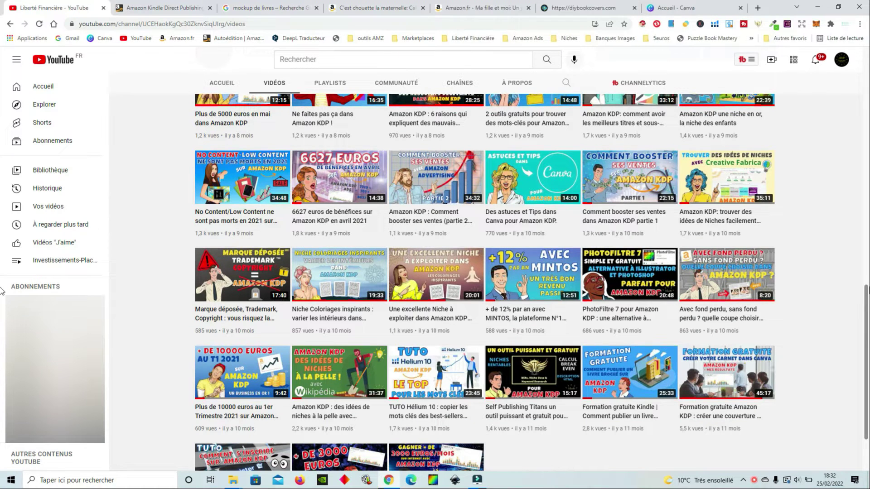
scroll(1, 291, "up", 4)
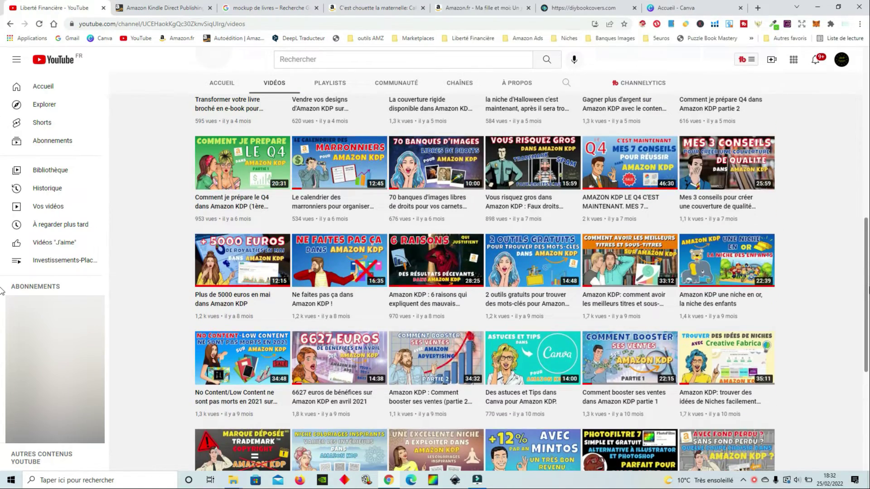
scroll(1, 291, "up", 7)
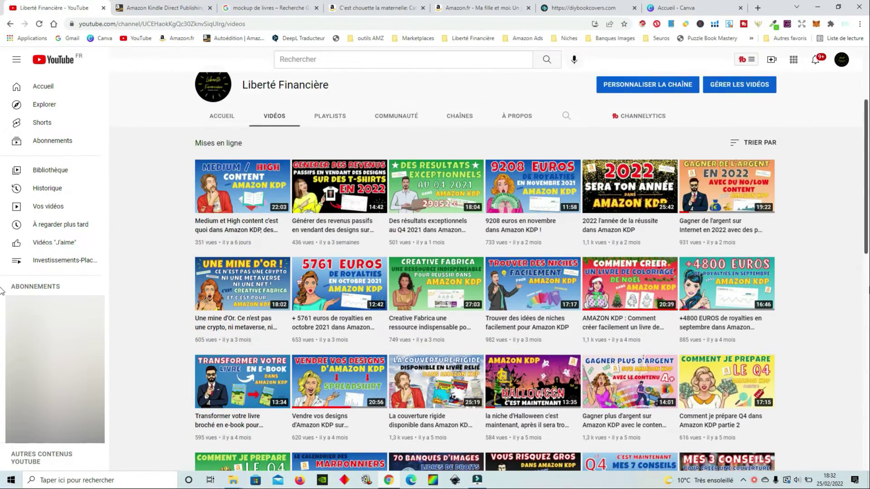
scroll(2, 292, "up", 3)
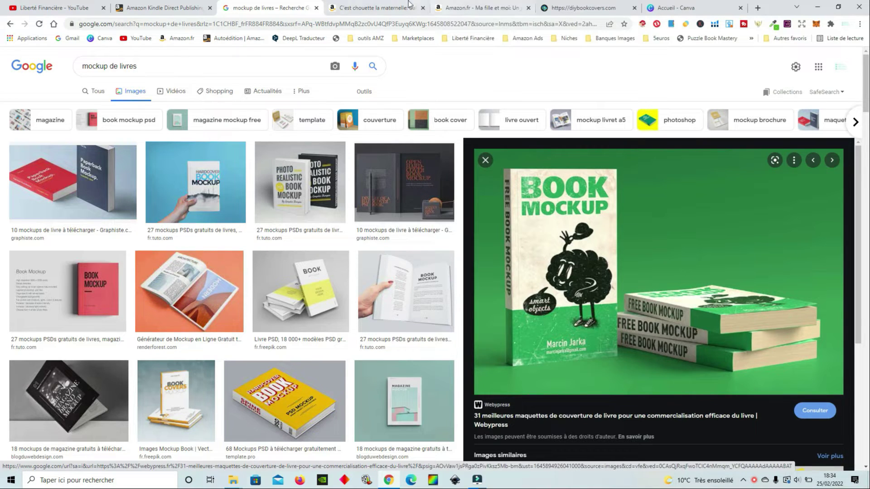
Step: Switch to the Amazon listing of C'est chouette la maternelle and review its publisher description and main product details
left_click(376, 8)
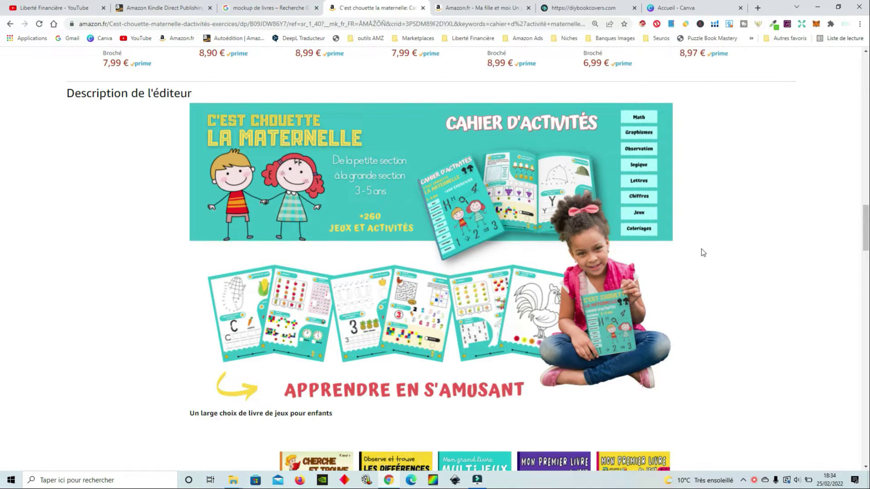
scroll(701, 249, "up", 2)
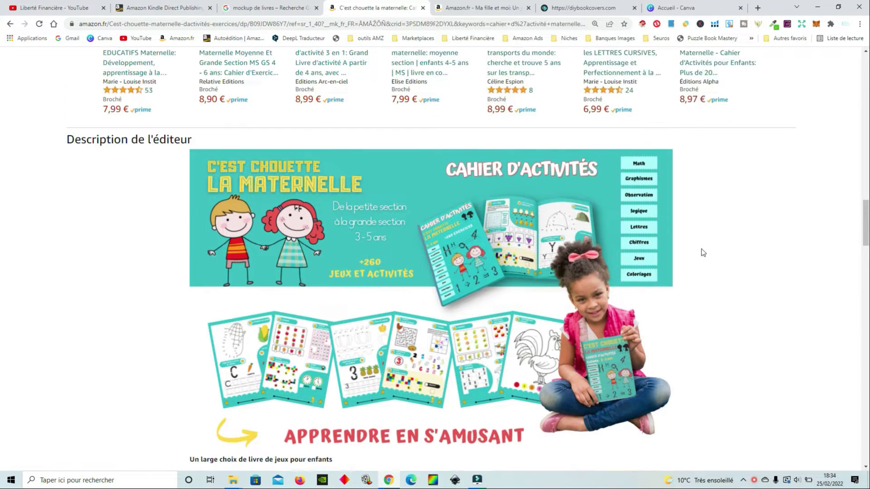
scroll(702, 249, "down", 4)
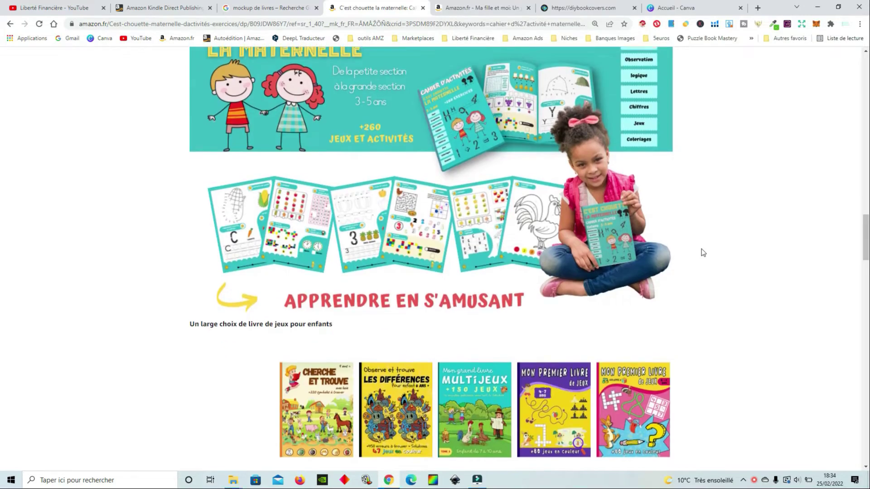
scroll(701, 252, "up", 5)
scroll(345, 305, "up", 20)
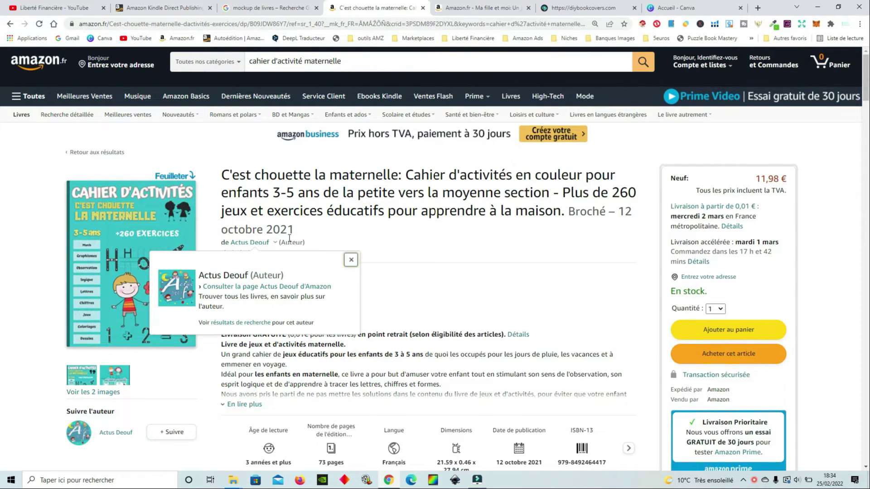
Step: Examine the banner and interior-page images in the activity book's Description de l'éditeur section
scroll(576, 233, "down", 15)
scroll(576, 233, "down", 14)
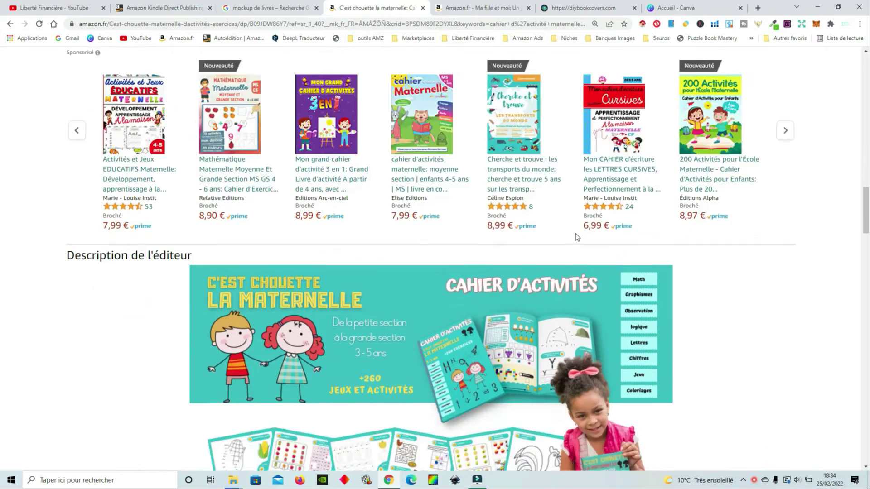
scroll(575, 233, "up", 2)
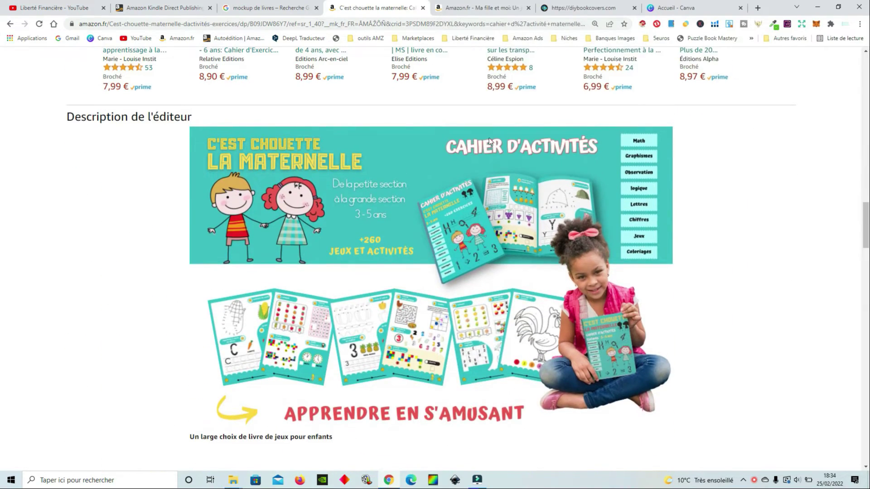
scroll(481, 297, "down", 5)
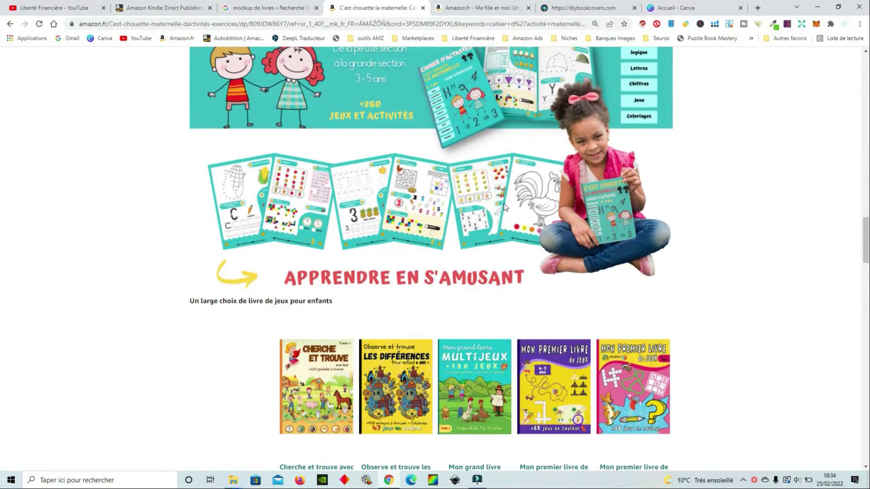
scroll(501, 210, "up", 5)
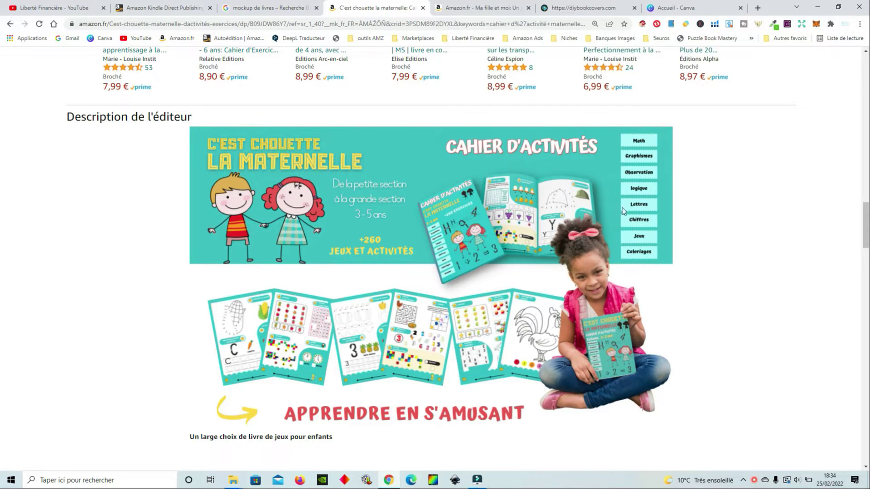
scroll(624, 207, "down", 1)
scroll(248, 199, "down", 2)
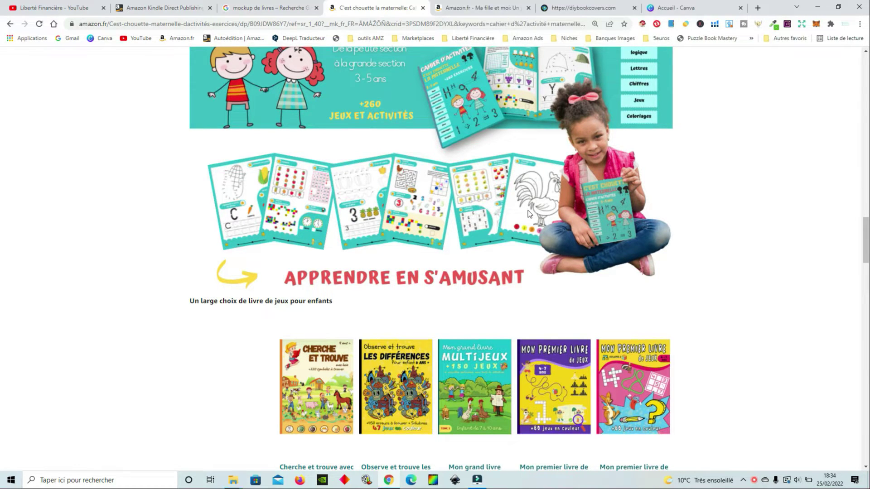
Step: Look through the activity book's sample pages from the front cover to the back cover, and close the preview
left_click_drag(866, 245, 866, 68)
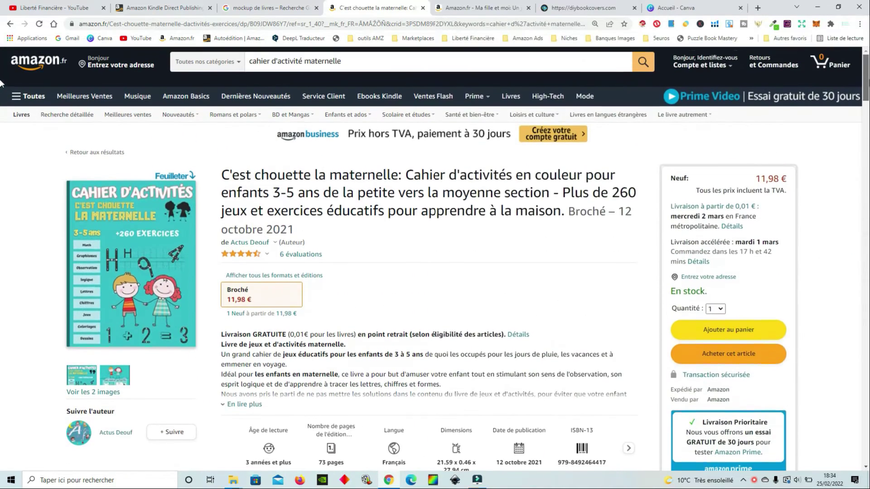
left_click(182, 177)
scroll(420, 202, "down", 15)
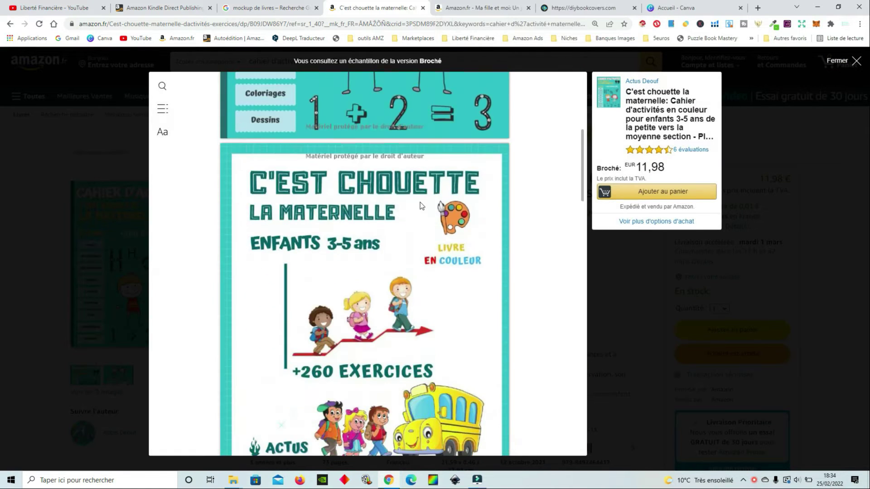
scroll(420, 202, "down", 15)
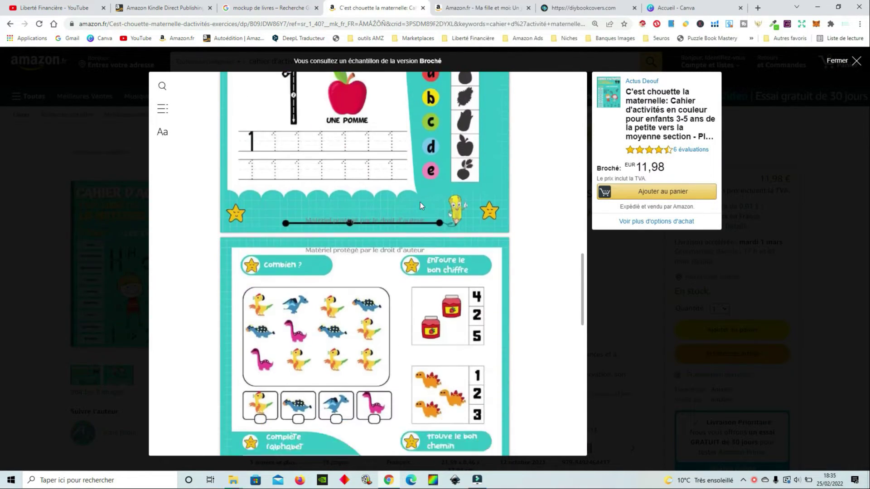
scroll(420, 204, "down", 6)
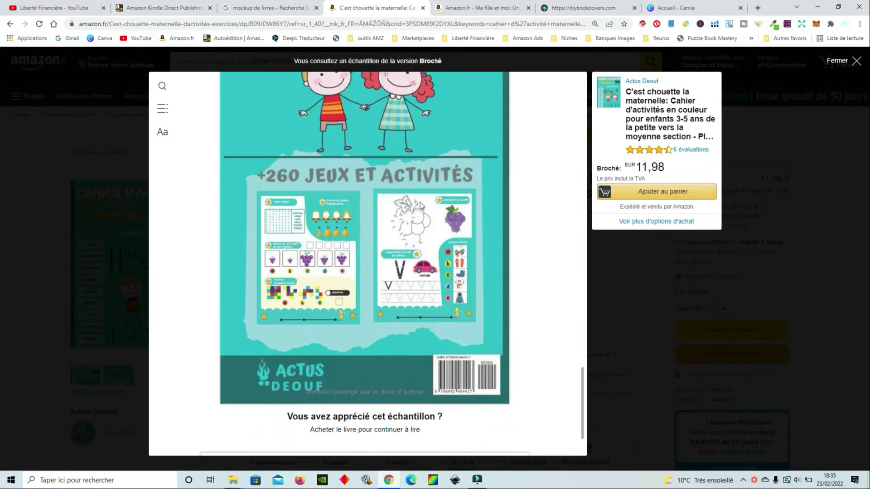
left_click(857, 60)
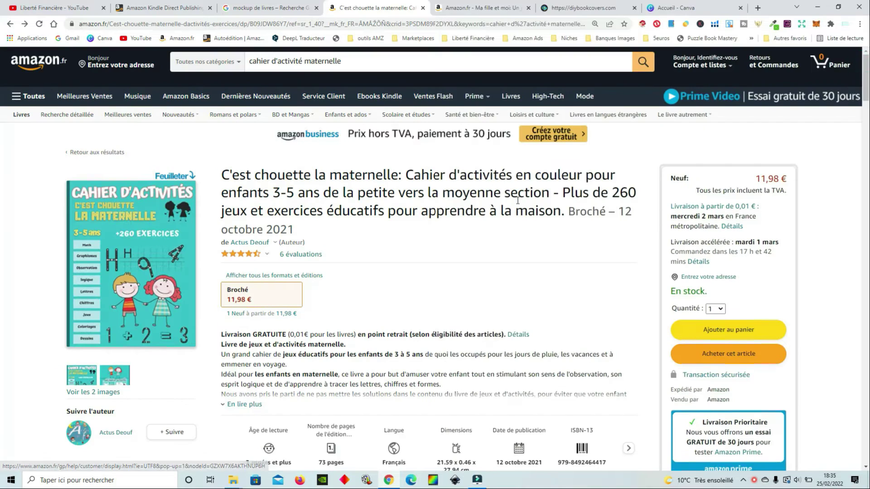
Step: Examine the publisher description's images and slogan down to the comparison table of children's game books
scroll(457, 222, "down", 15)
scroll(457, 220, "down", 15)
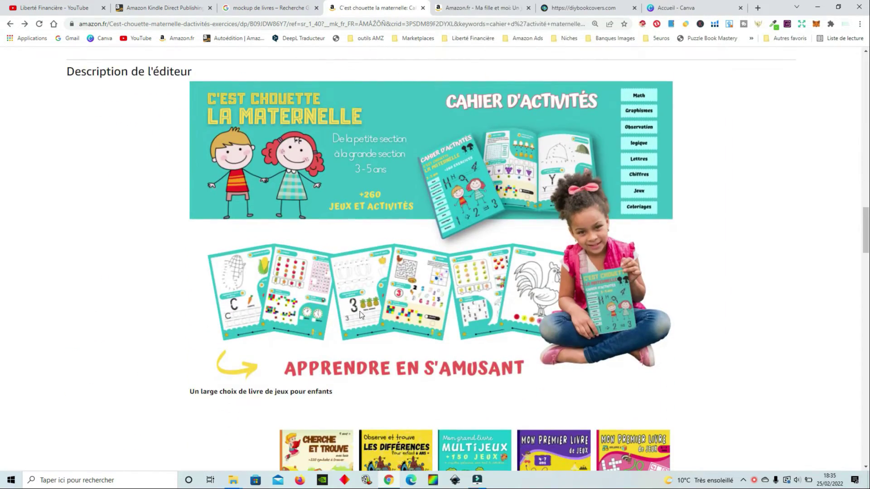
scroll(596, 222, "down", 1)
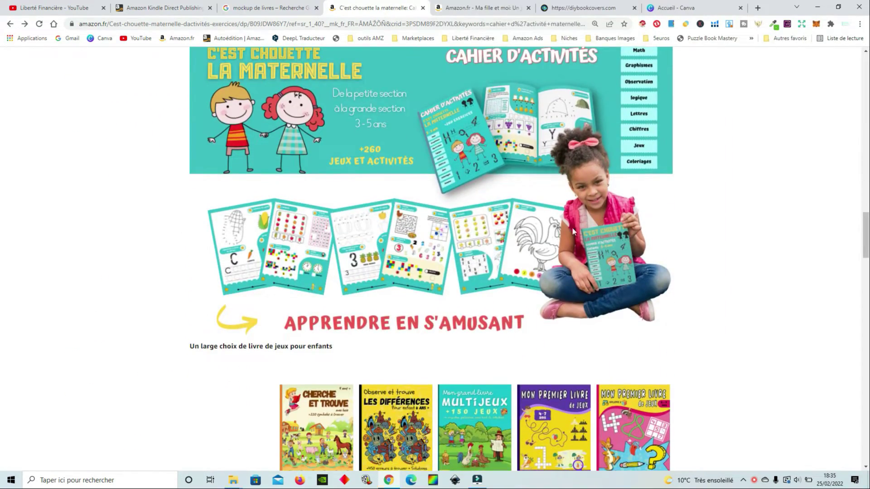
scroll(611, 224, "down", 2)
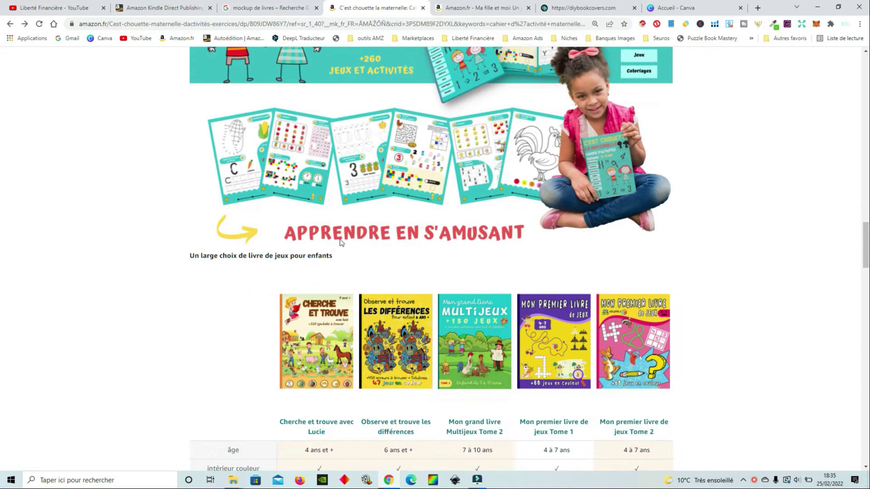
scroll(341, 243, "down", 2)
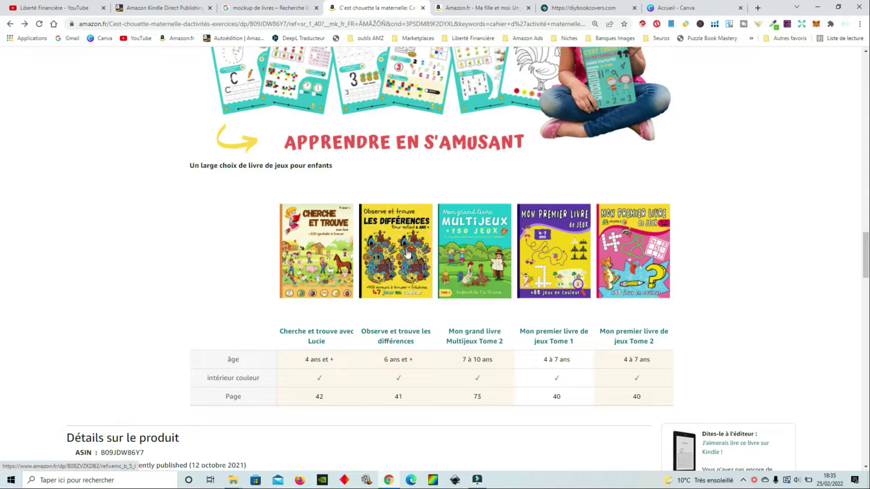
Step: Visit the Cherche et trouve avec Lucie and Observe et trouve les différences pages from the comparison table, returning to the activity book after each
left_click(329, 253)
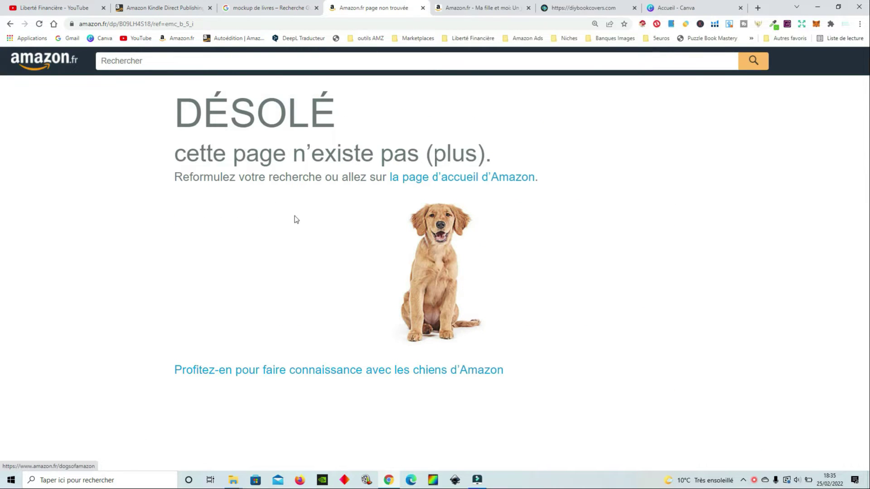
left_click(11, 24)
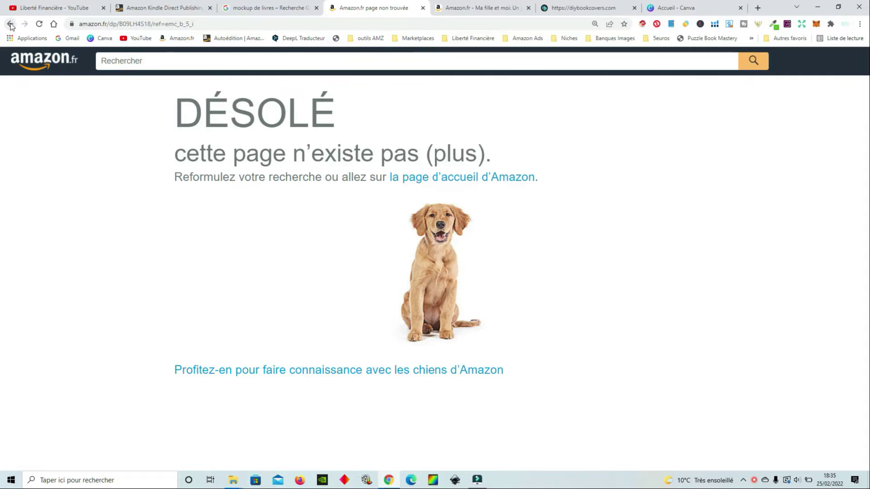
scroll(405, 244, "down", 20)
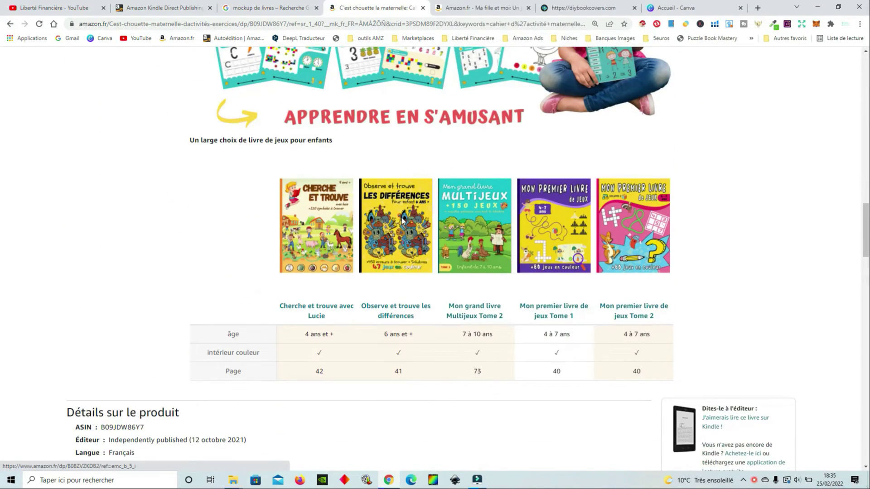
left_click(403, 221)
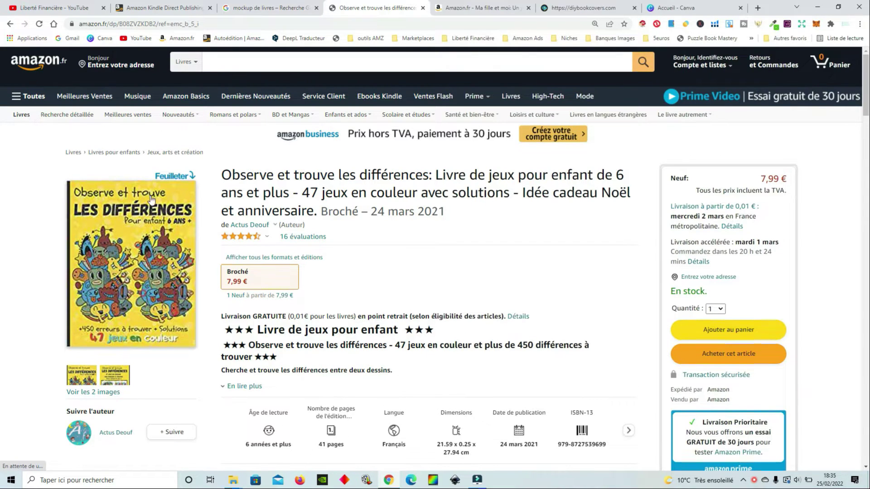
left_click(10, 23)
Step: Review the activity book's A+ visuals and the comparison table's age, colour interior and page rows, and return toward the upper product information
scroll(463, 346, "down", 20)
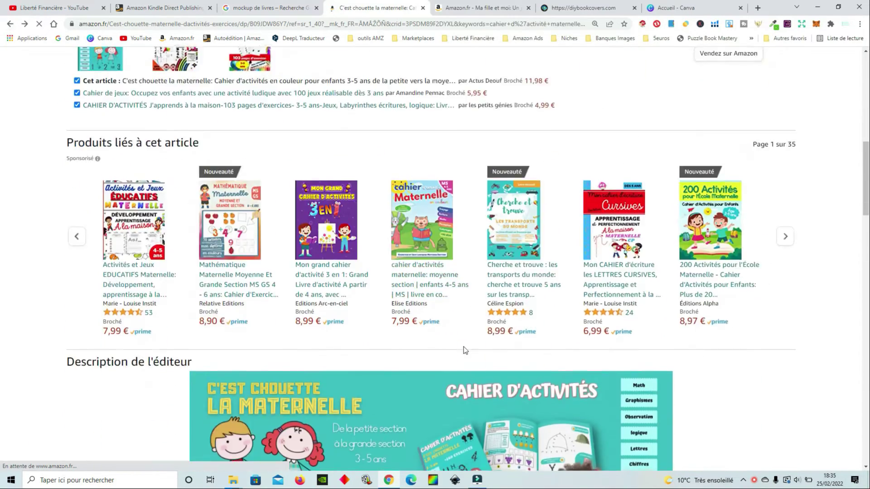
scroll(649, 319, "up", 1)
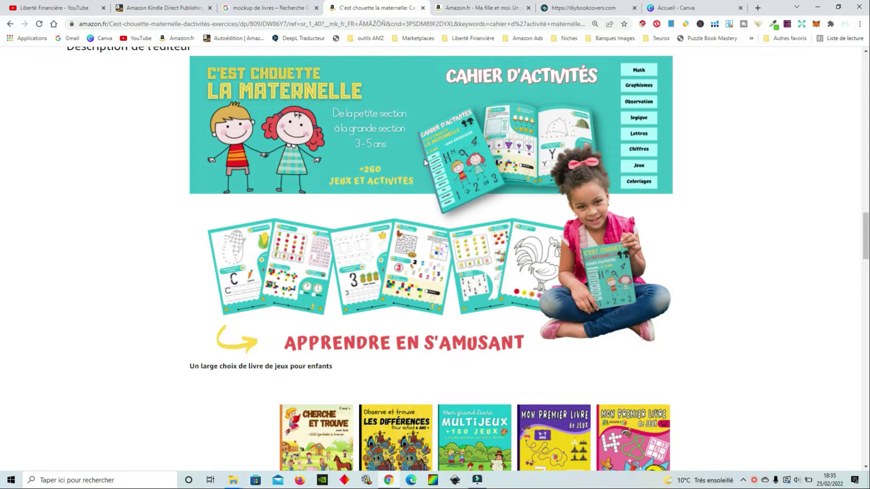
scroll(707, 212, "down", 2)
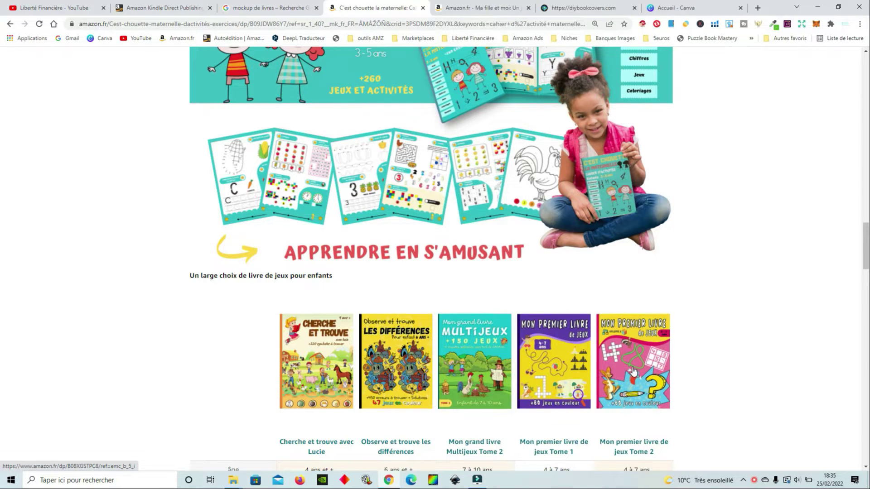
scroll(697, 365, "down", 1)
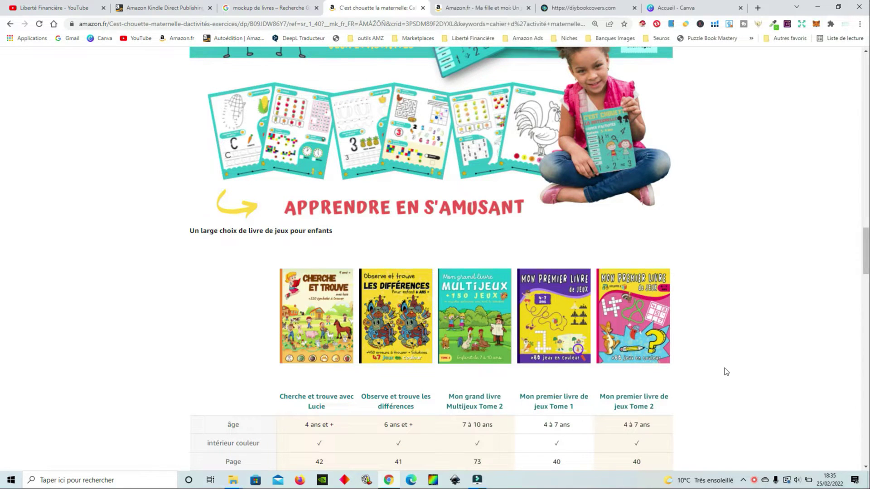
scroll(712, 368, "down", 3)
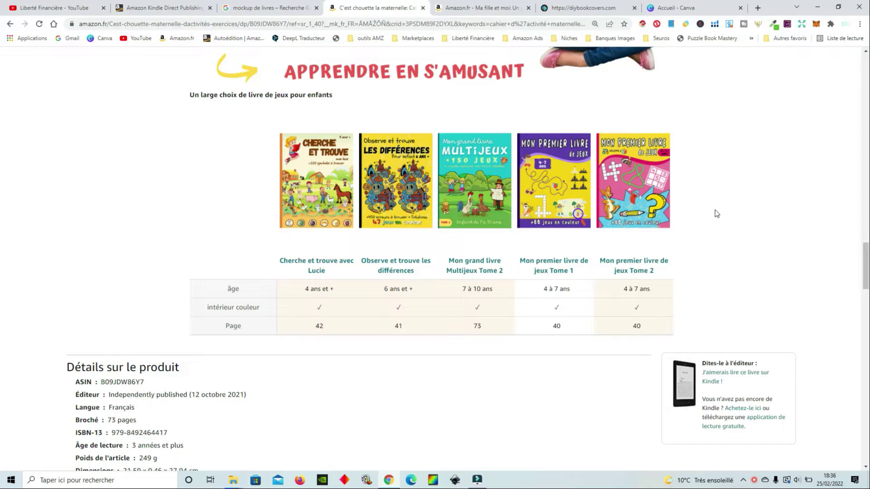
scroll(713, 217, "up", 12)
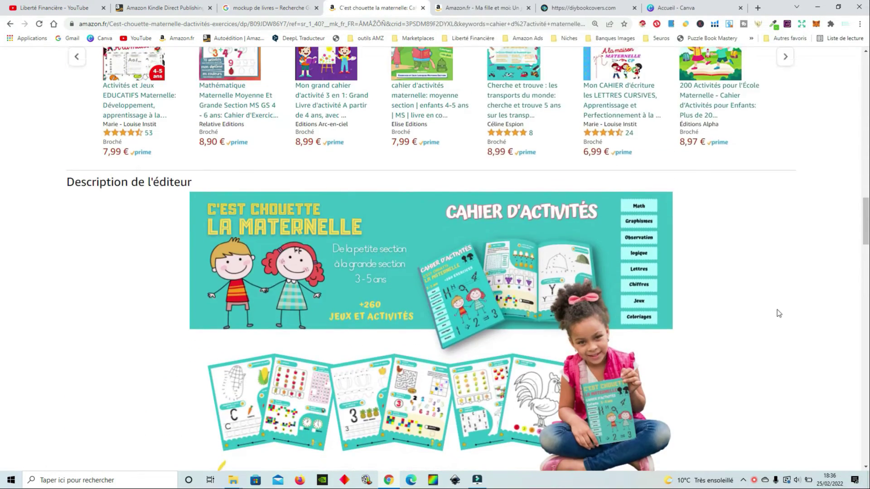
scroll(635, 238, "up", 6)
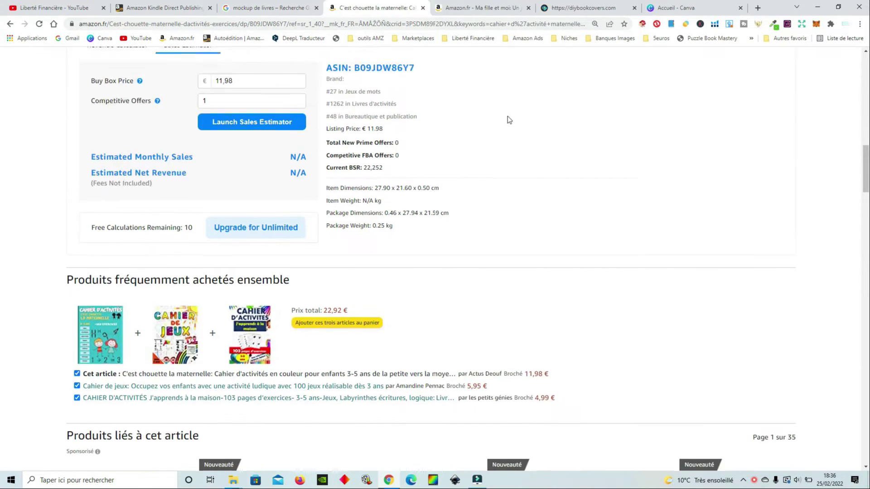
Step: Switch to the Ma fille et moi journal page and look over its product information down to the start of the publisher description
scroll(611, 252, "down", 2)
scroll(613, 249, "up", 11)
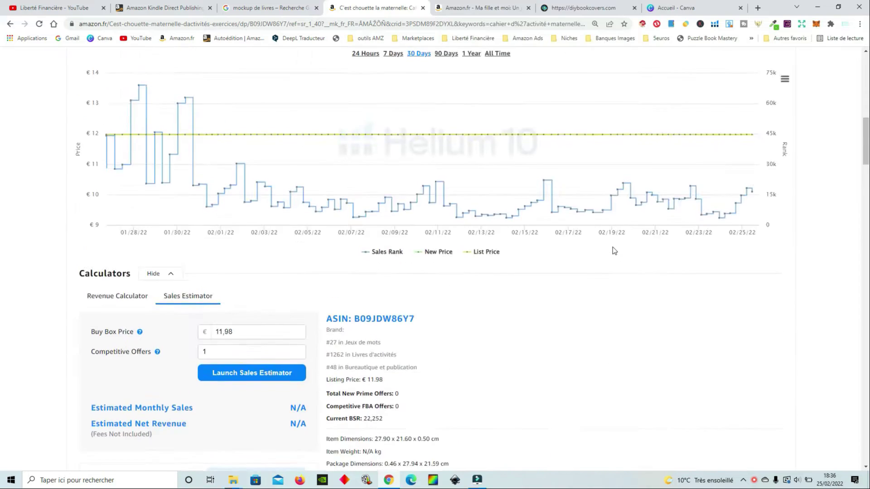
scroll(612, 246, "up", 5)
left_click(492, 6)
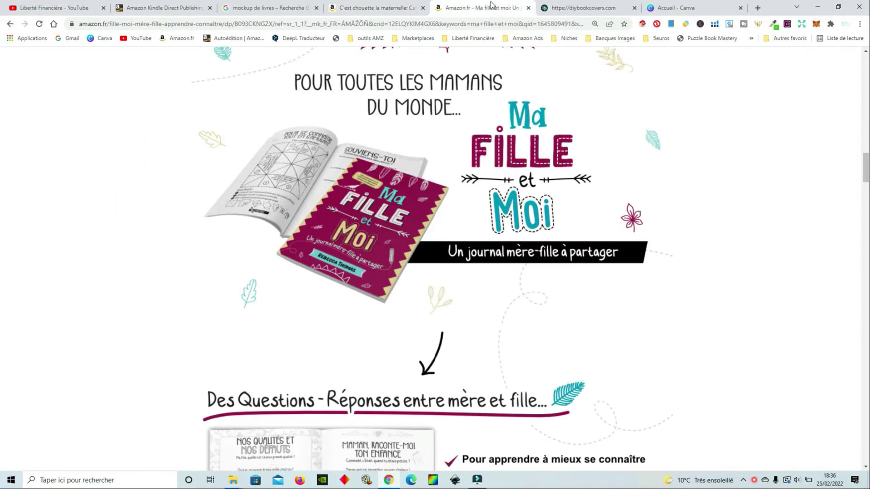
scroll(624, 113, "up", 12)
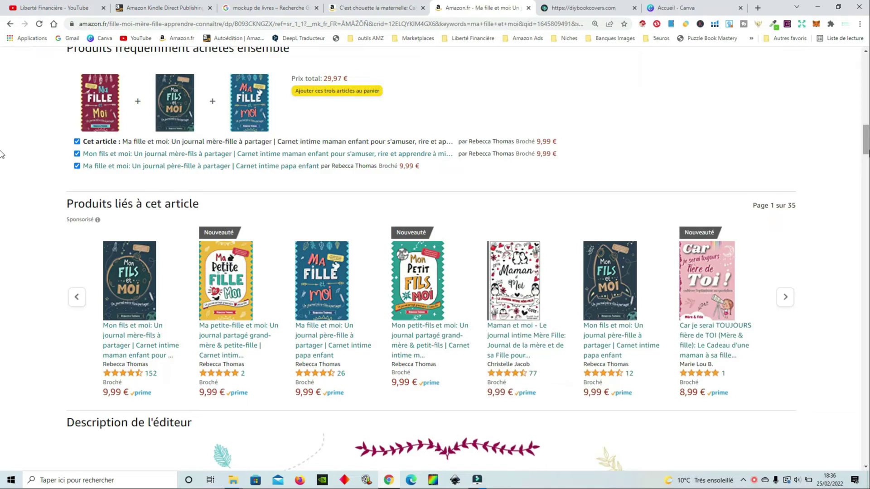
scroll(1, 132, "up", 10)
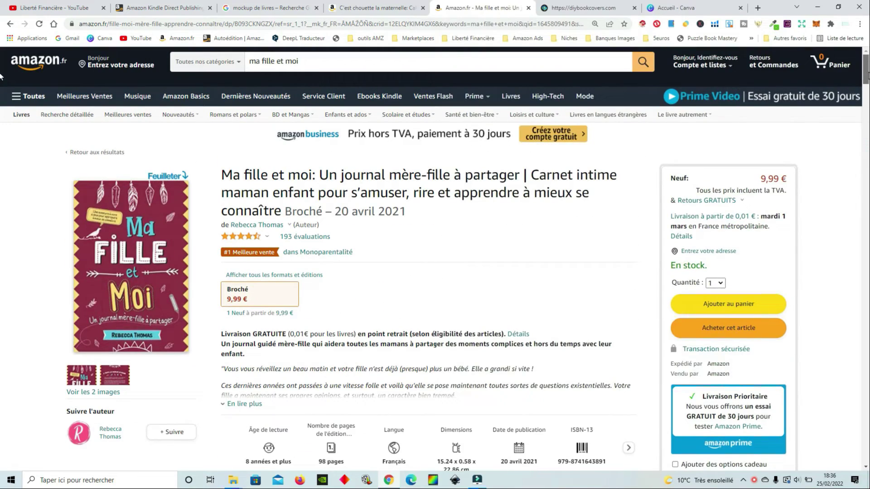
scroll(1, 76, "down", 20)
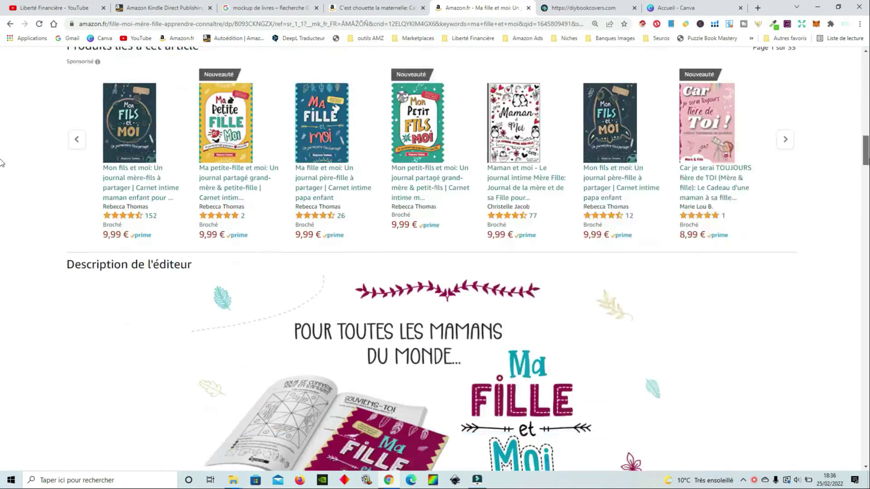
scroll(1, 174, "up", 1)
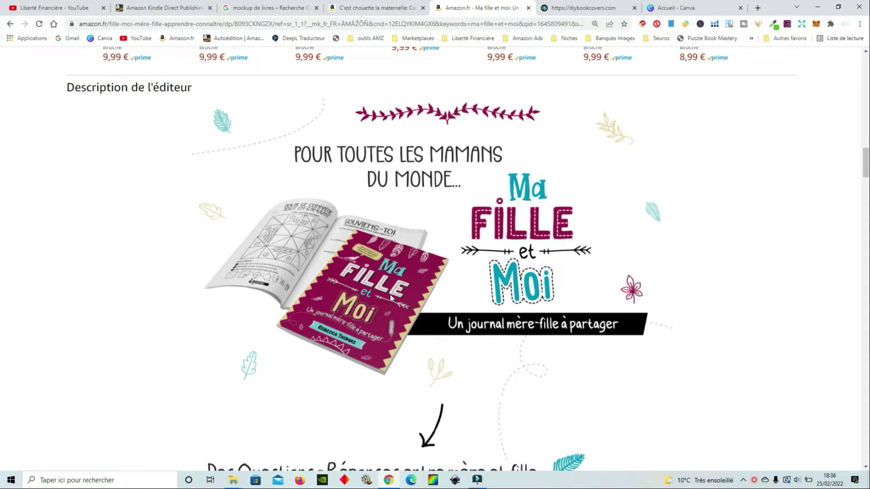
Step: Examine the journal's publisher description down to the same-collection banner, and view the image results for mockup de livres
scroll(866, 181, "down", 6)
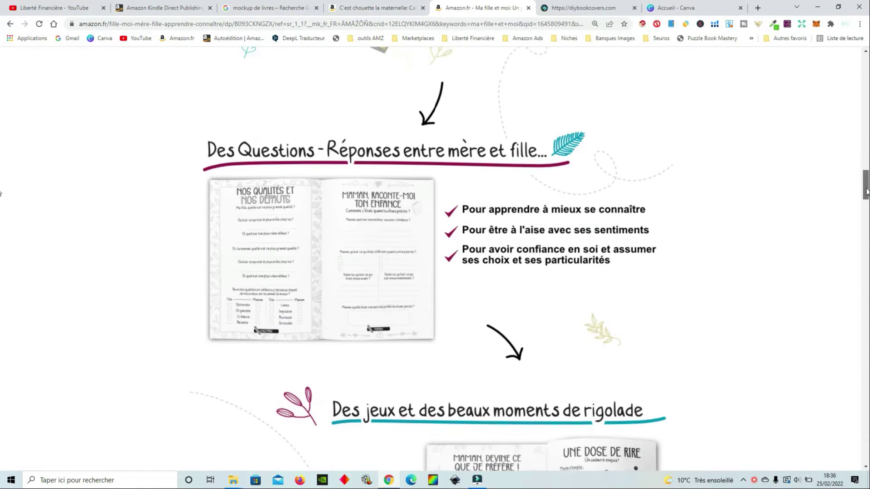
scroll(867, 190, "down", 1)
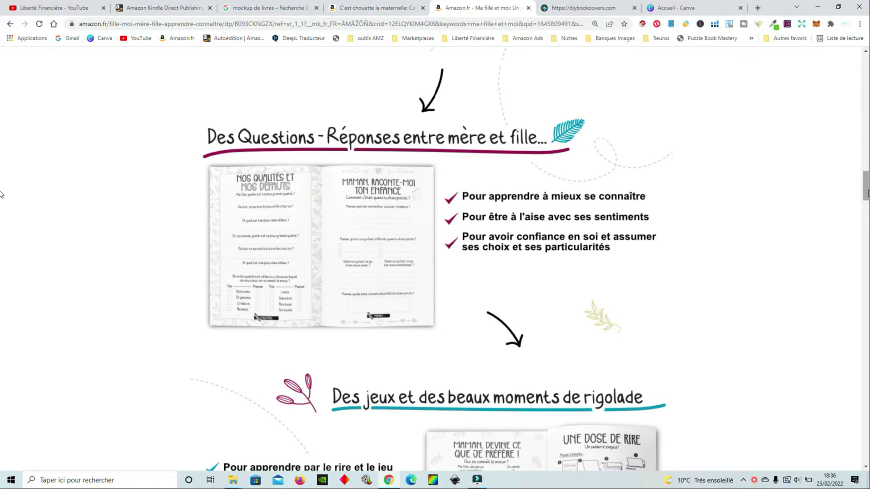
scroll(865, 204, "down", 7)
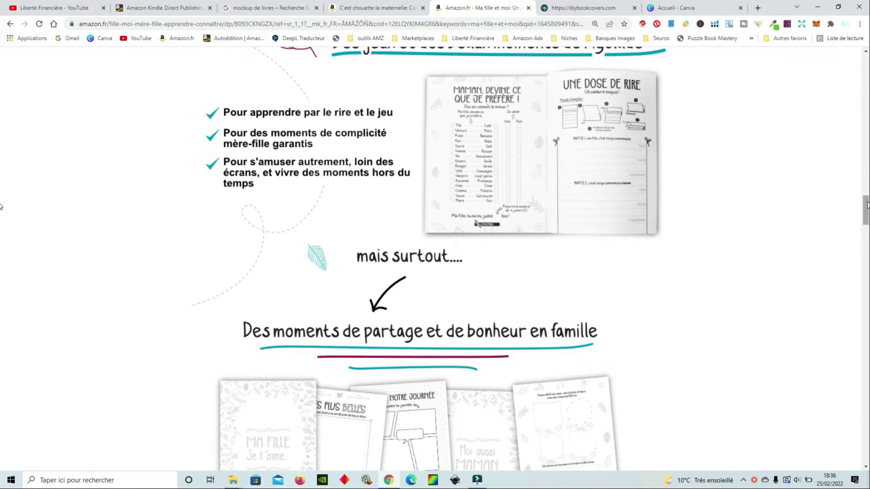
scroll(1, 218, "down", 5)
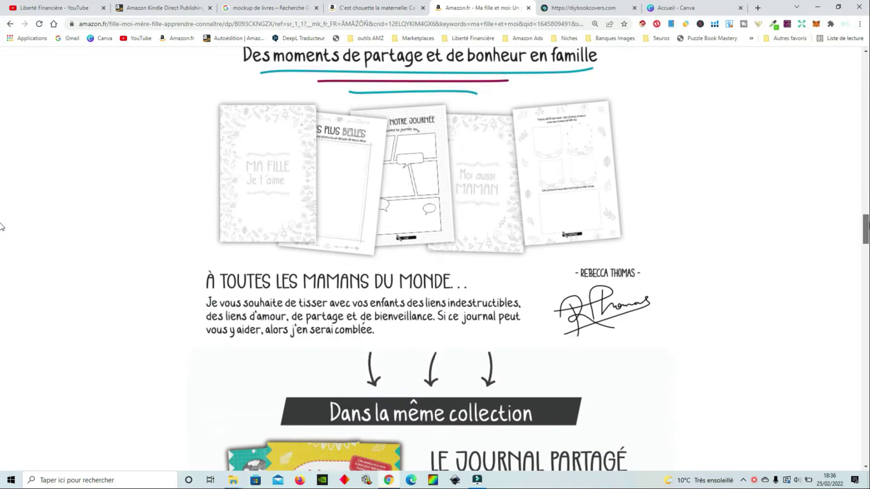
scroll(2, 226, "down", 4)
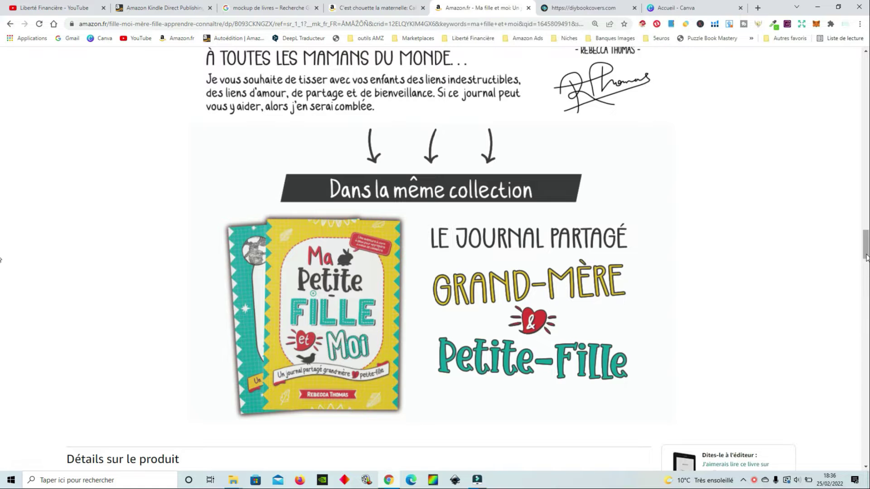
scroll(1, 254, "down", 2)
scroll(1, 252, "up", 2)
scroll(1, 252, "up", 1)
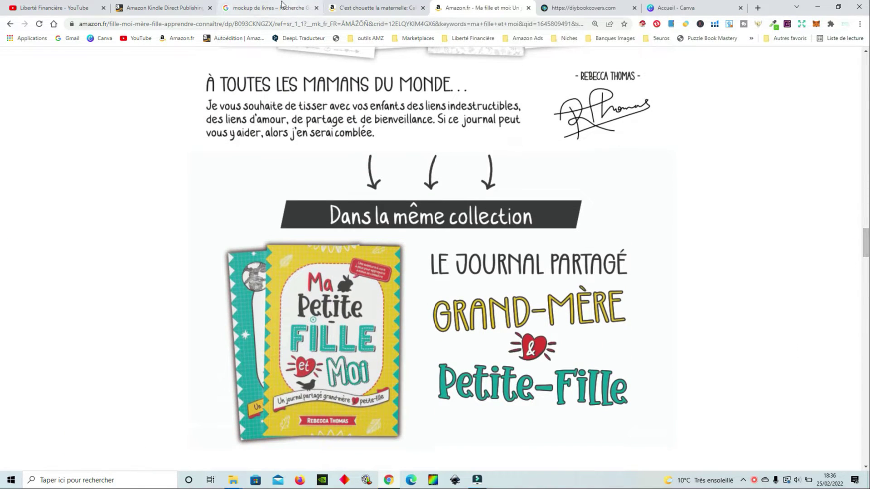
left_click(281, 7)
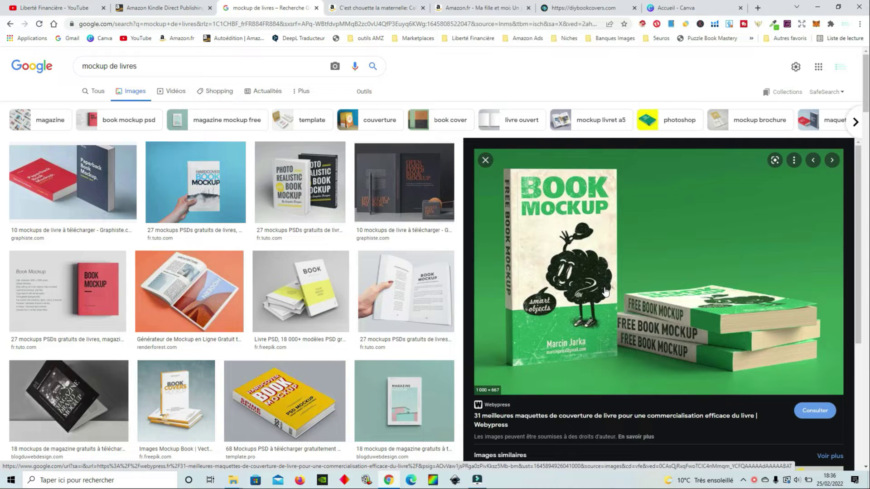
Step: Switch to Canva, open the recent design carnet ligné 6 x 9, and download it as a PNG
left_click(685, 8)
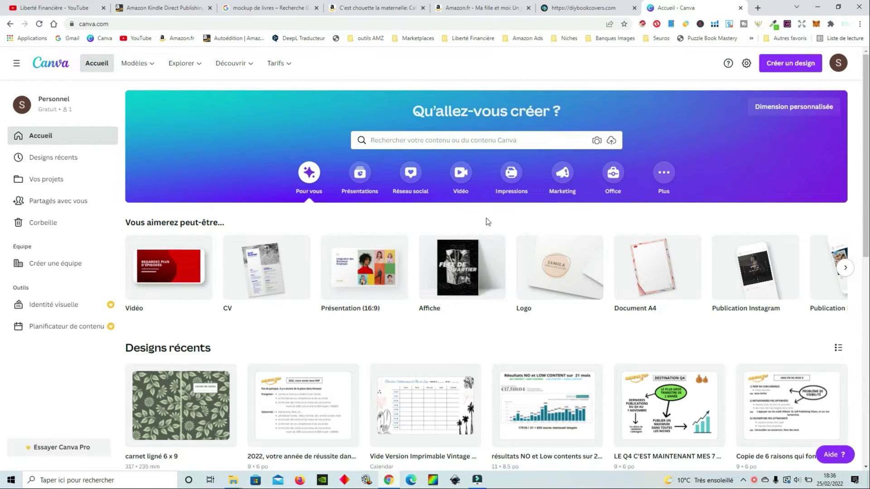
left_click(200, 395)
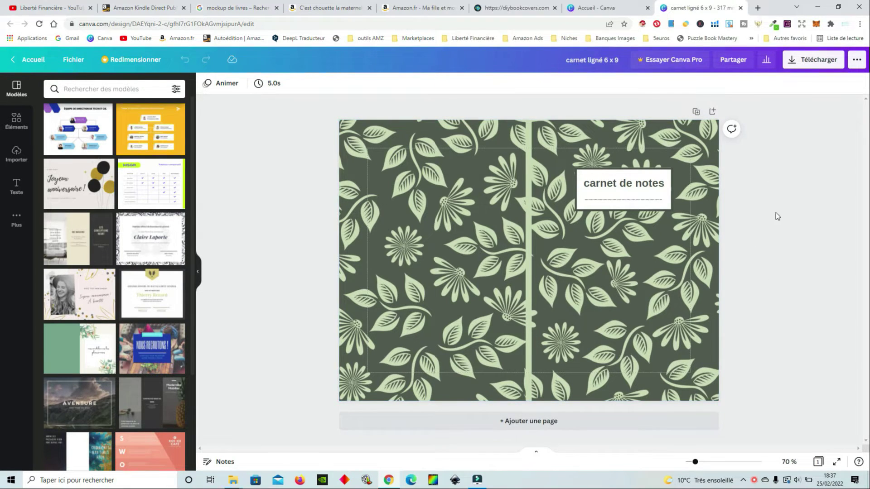
left_click(819, 59)
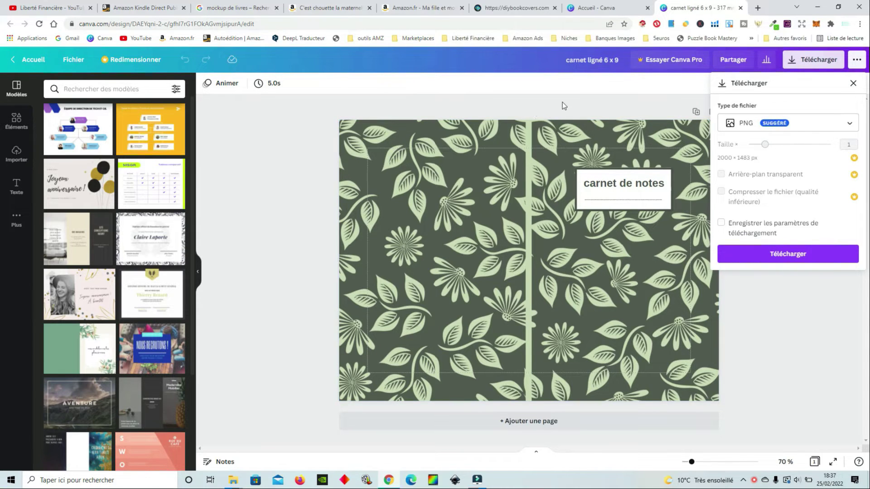
left_click(811, 255)
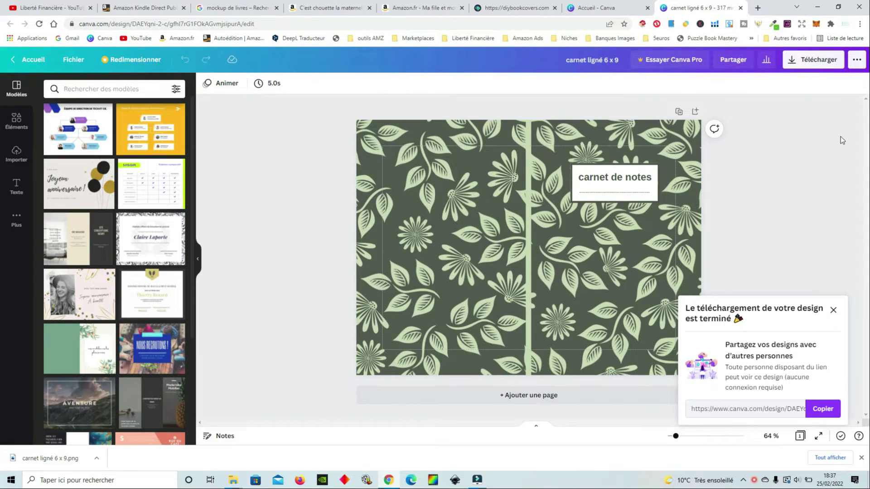
Step: Return to the Canva home page and create a blank custom-size design of 6 × 9 po
left_click(30, 61)
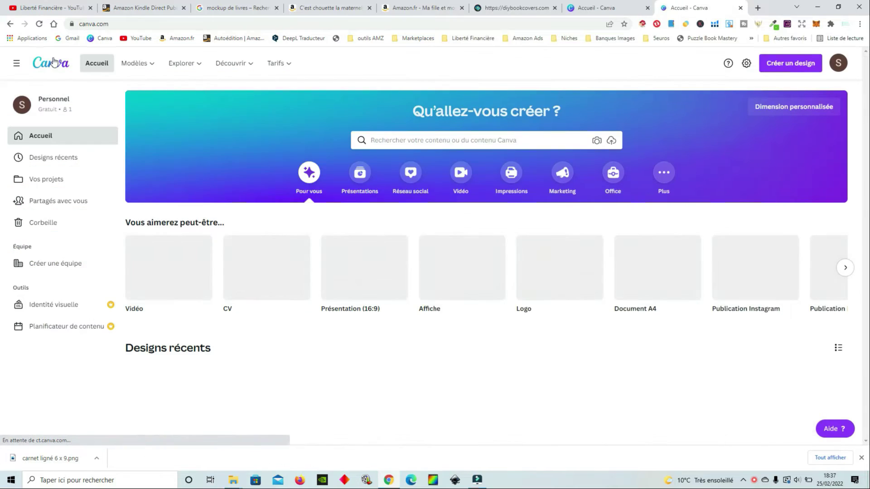
left_click(790, 63)
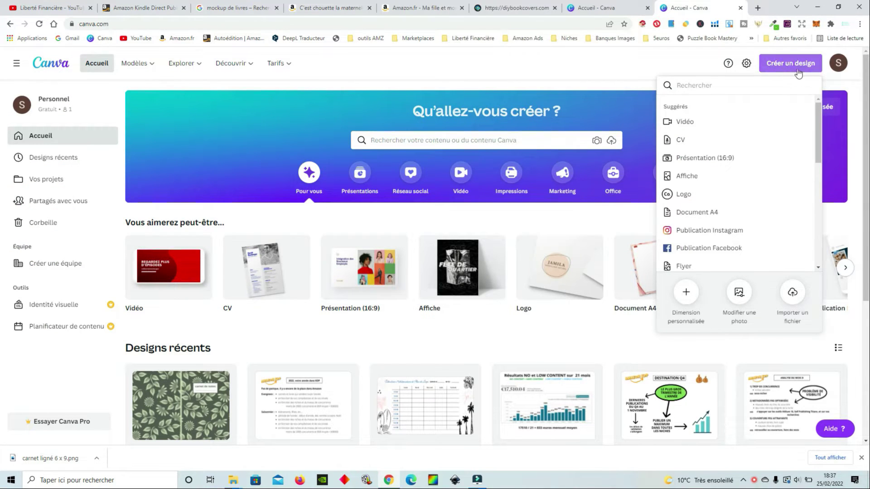
left_click(686, 295)
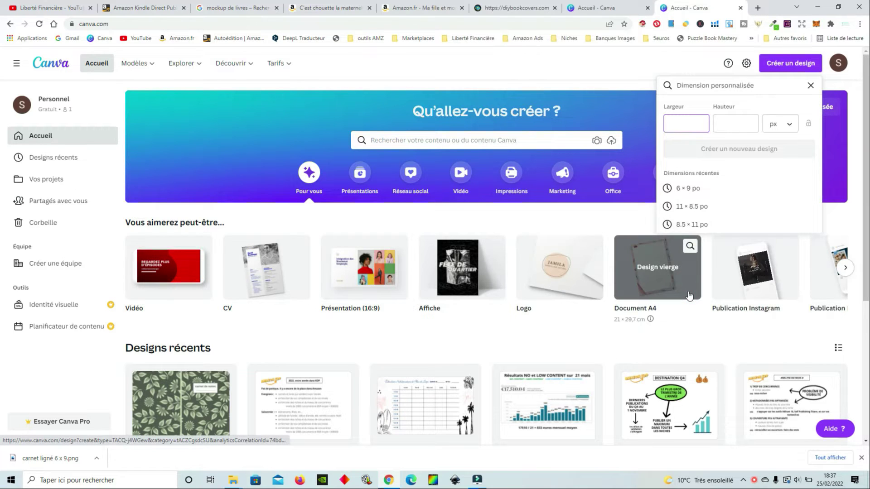
left_click(791, 127)
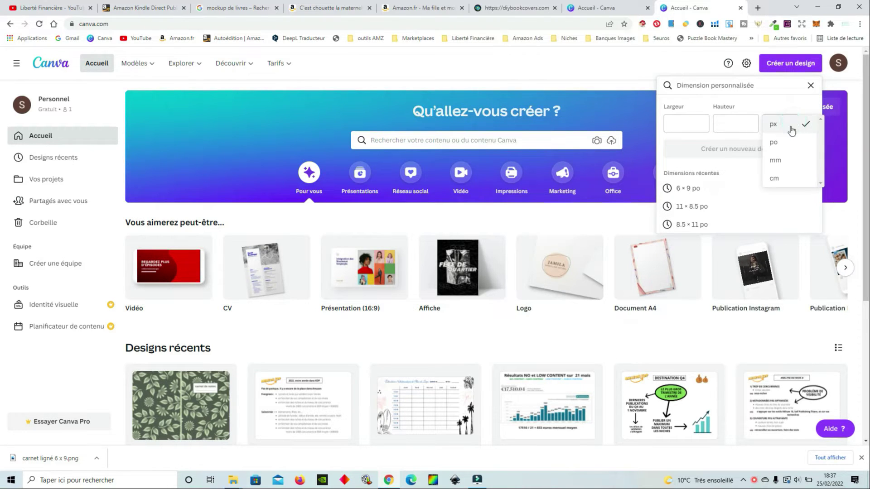
left_click(784, 143)
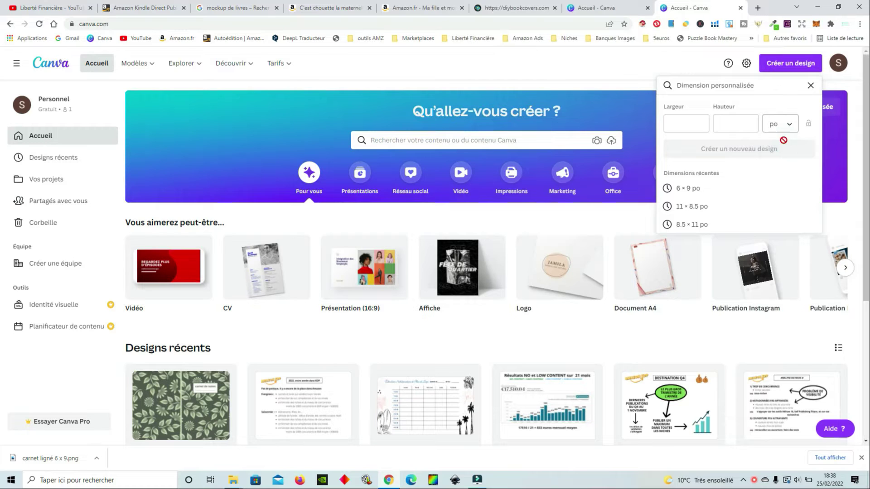
left_click(684, 189)
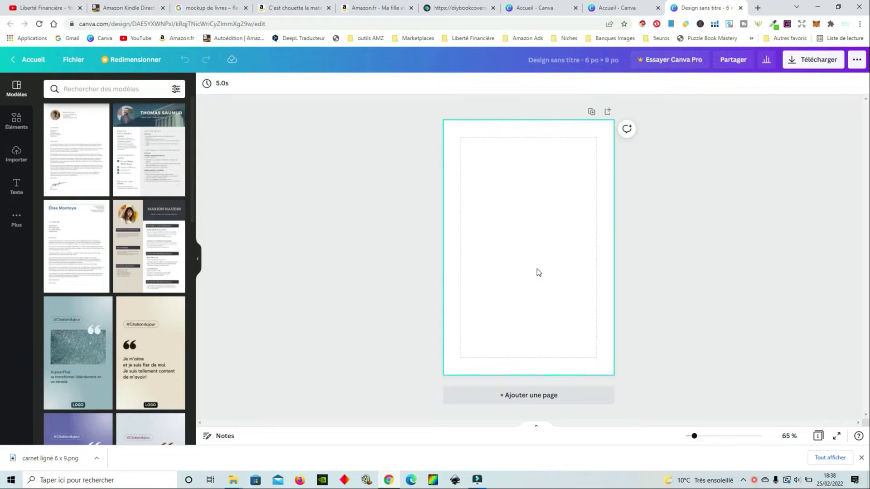
Step: Add the downloaded carnet ligné 6 x 9.png to the page and crop away its back cover and spine
left_click_drag(58, 459, 551, 232)
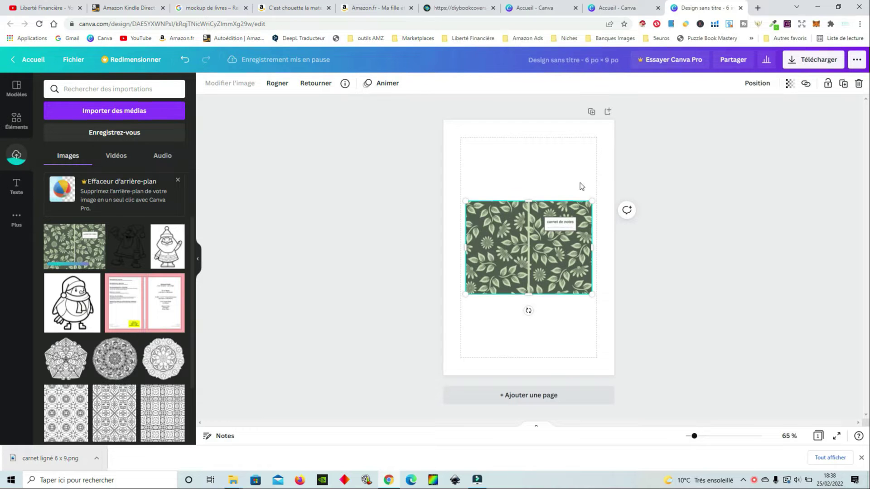
left_click_drag(694, 436, 722, 438)
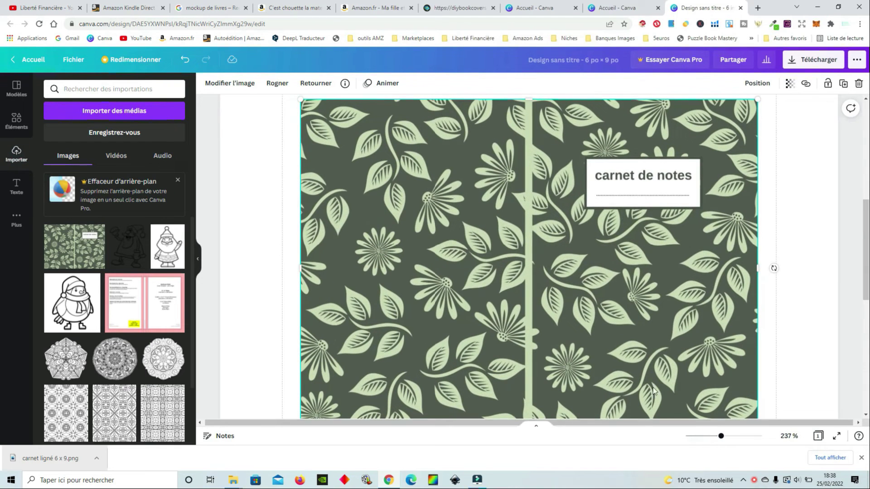
left_click_drag(303, 267, 533, 261)
left_click(380, 224)
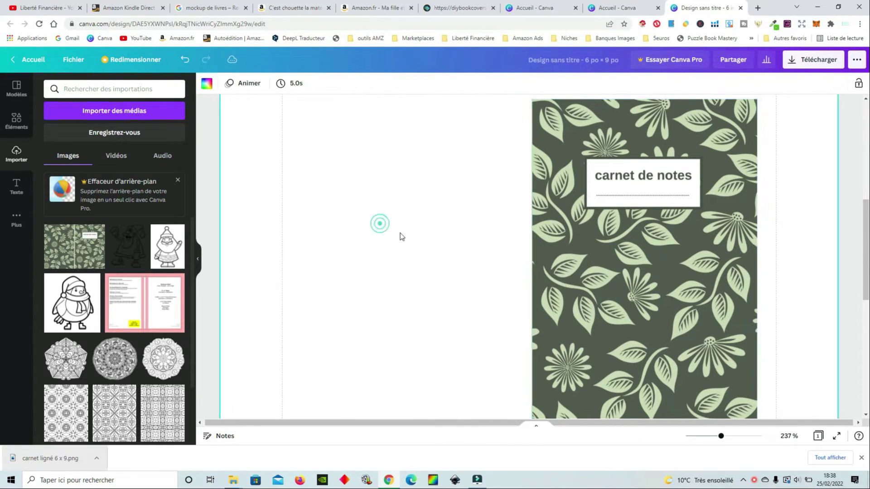
Step: Move the cropped front cover toward the page's left side and trim the remaining sliver of spine from its left edge
left_click_drag(598, 258, 410, 258)
left_click(598, 234)
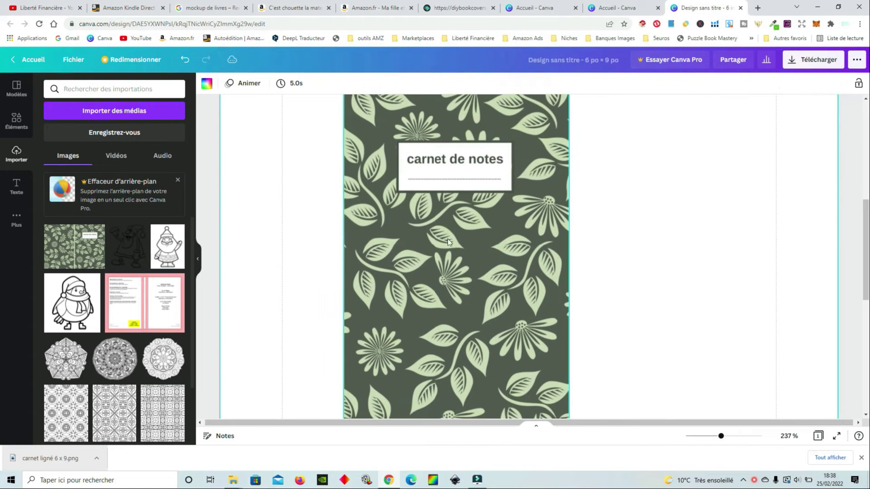
left_click_drag(721, 436, 753, 436)
left_click_drag(635, 422, 548, 422)
left_click(302, 316)
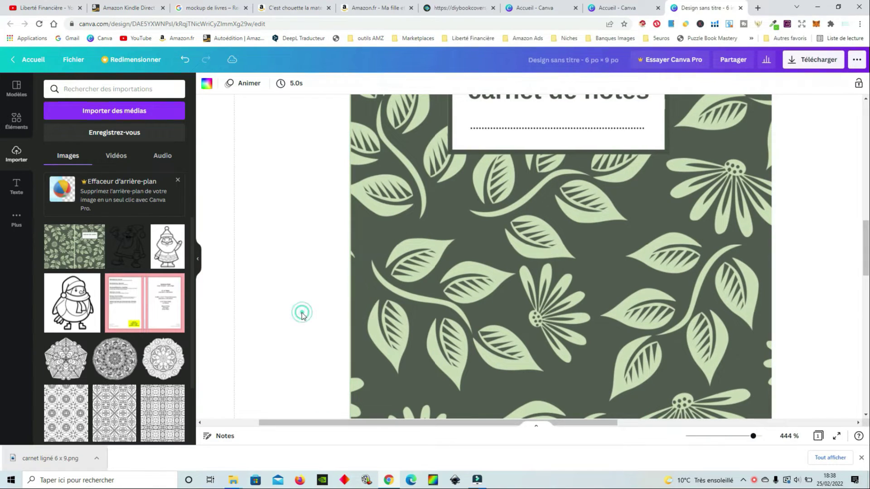
left_click(354, 254)
left_click_drag(351, 262, 350, 263)
Step: Align the front cover with the page's top-left corner and enlarge it proportionally to fill the whole page
left_click_drag(752, 437, 703, 437)
scroll(671, 397, "up", 2)
left_click_drag(503, 310, 439, 200)
scroll(516, 187, "down", 3)
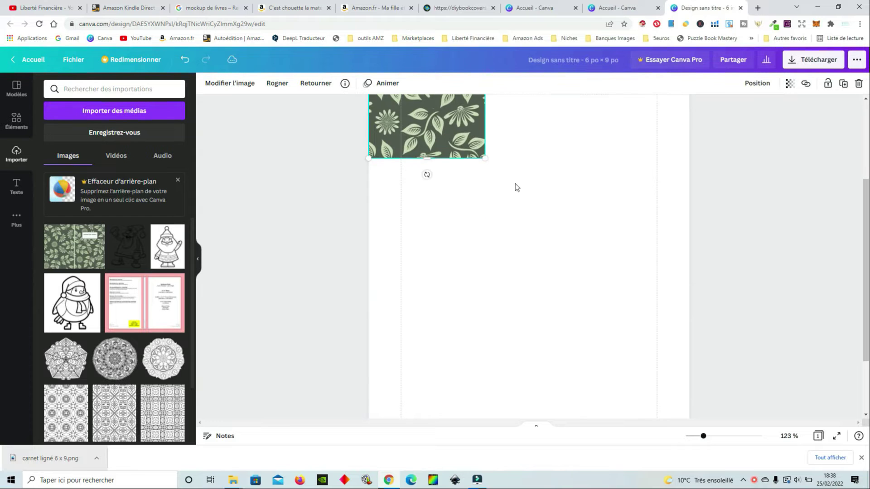
left_click_drag(485, 159, 625, 338)
scroll(606, 246, "down", 2)
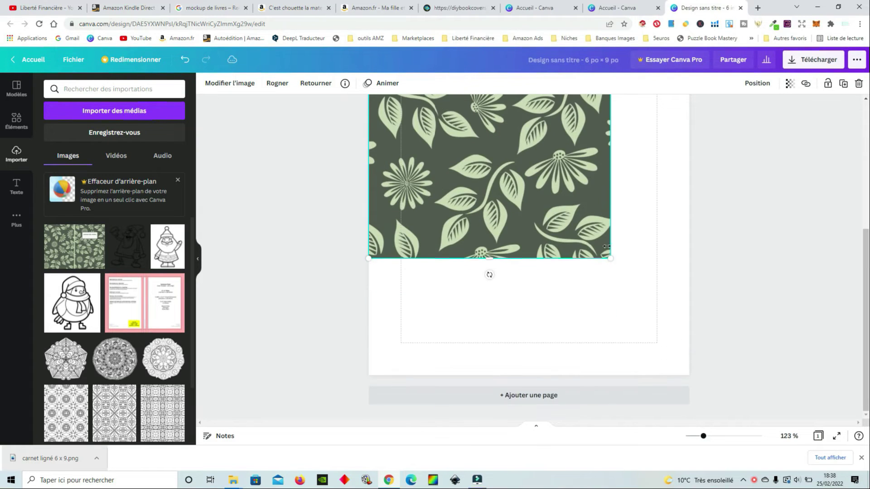
left_click_drag(610, 263, 689, 377)
scroll(721, 357, "up", 5)
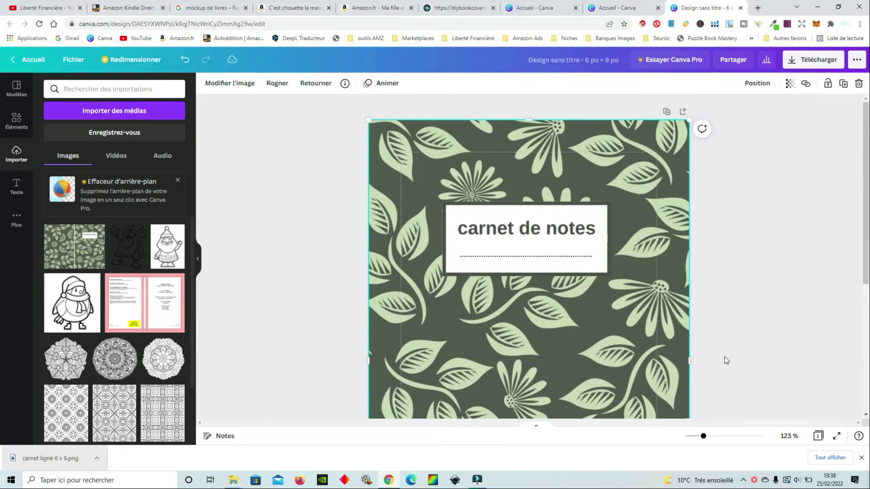
left_click_drag(703, 437, 694, 437)
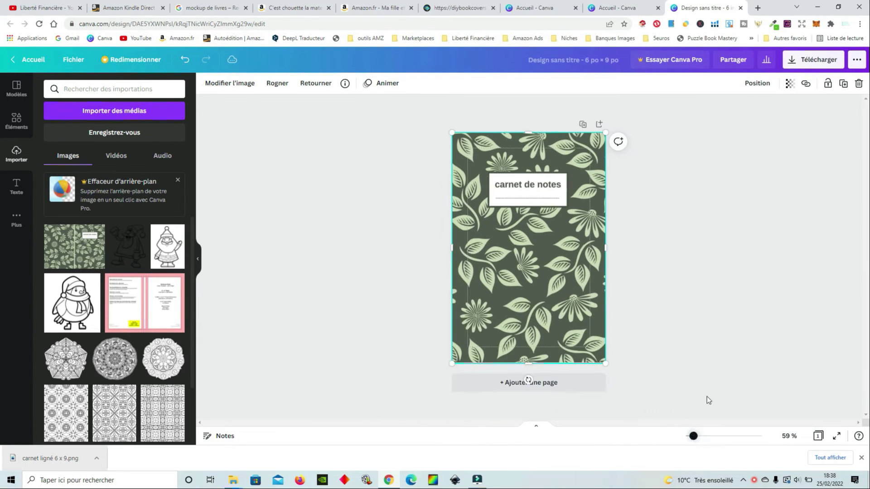
left_click(692, 280)
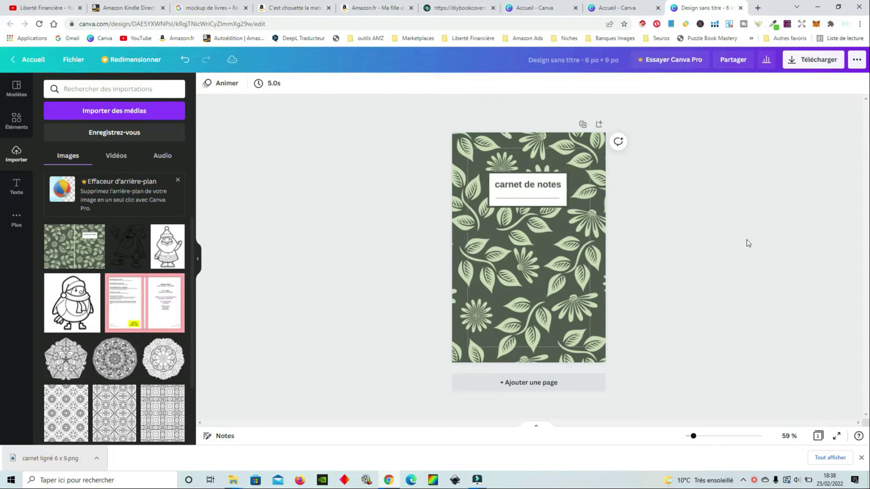
Step: Name the design "couverture pour mockup carnet ligné"
left_click(567, 60)
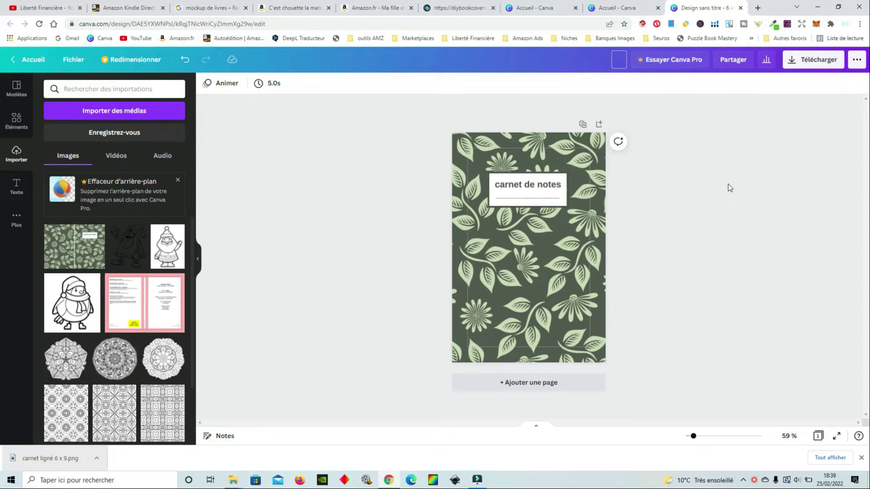
type("couverture pour mo")
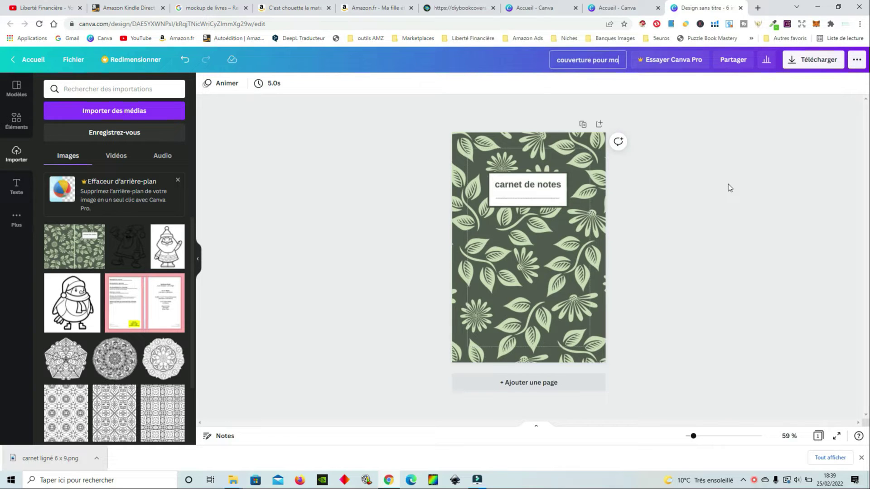
type("ckup carnet ligné")
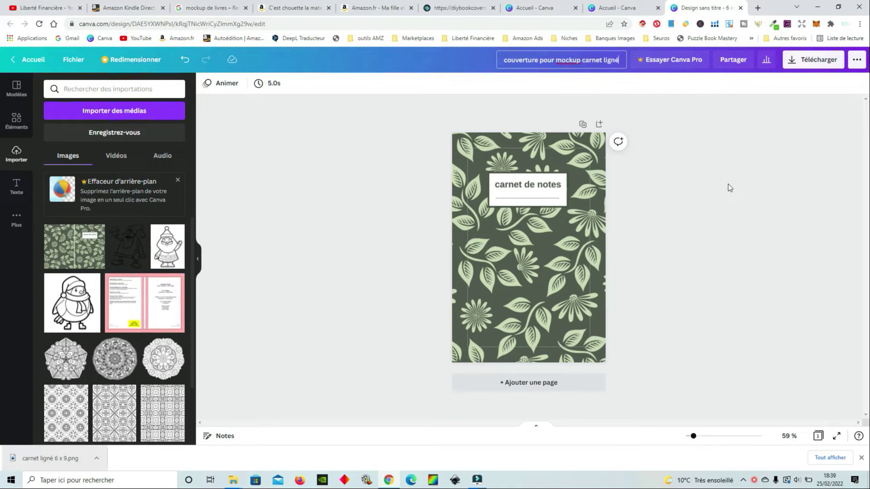
key("Return")
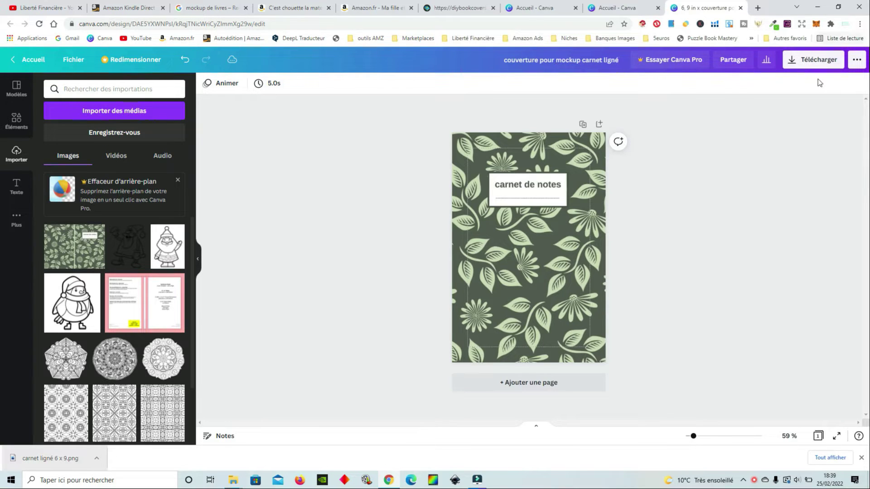
Step: Download the front cover design as a PNG file
left_click(815, 60)
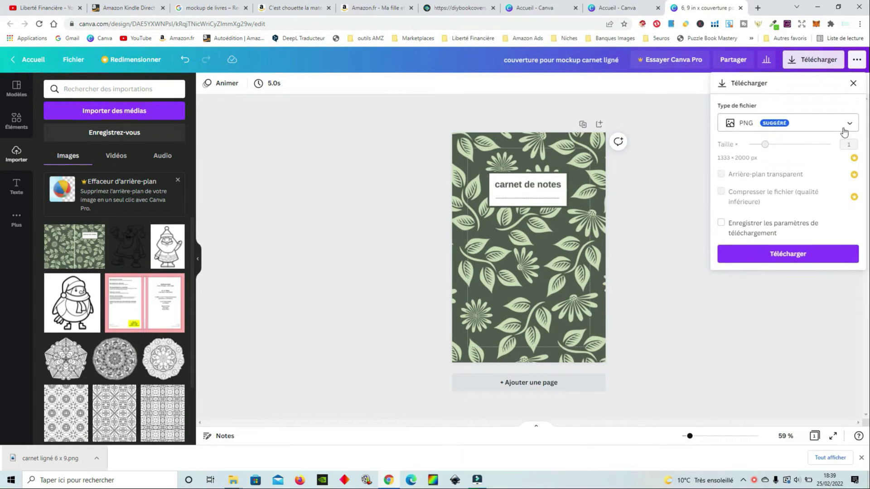
left_click(811, 125)
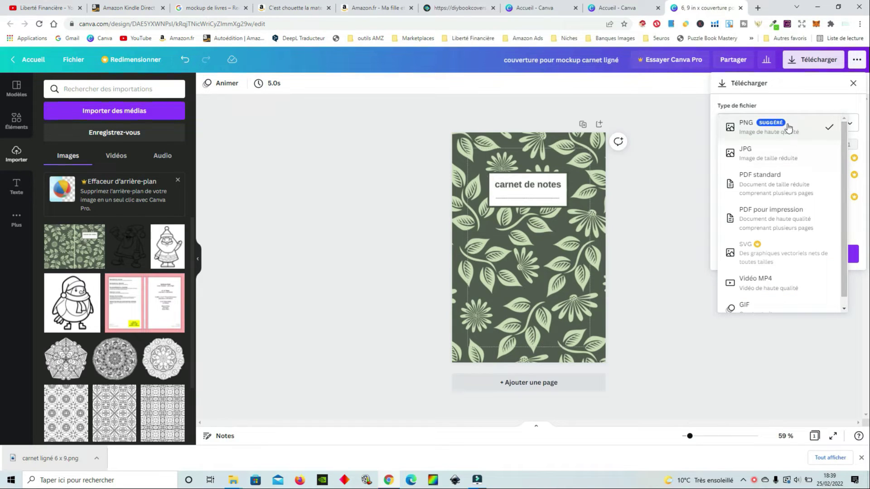
left_click(787, 125)
left_click(806, 255)
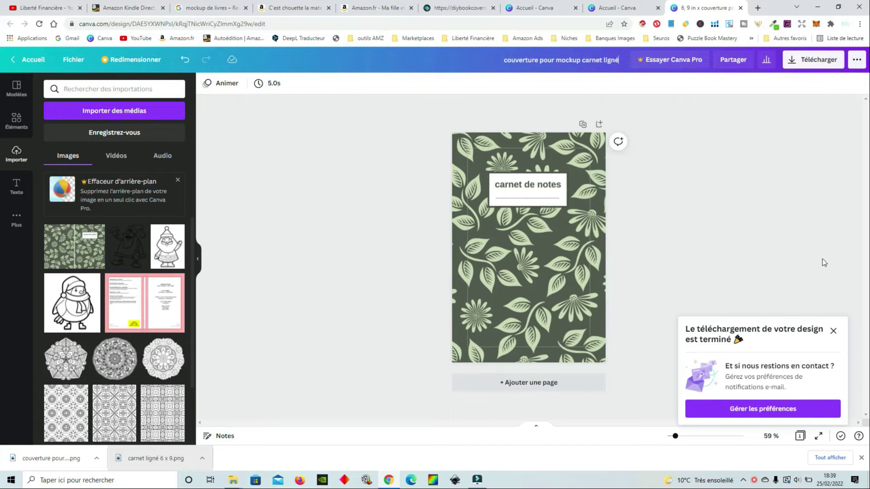
Step: Switch to the DIY Book Covers website and open its 3D Mockups maker
left_click(456, 8)
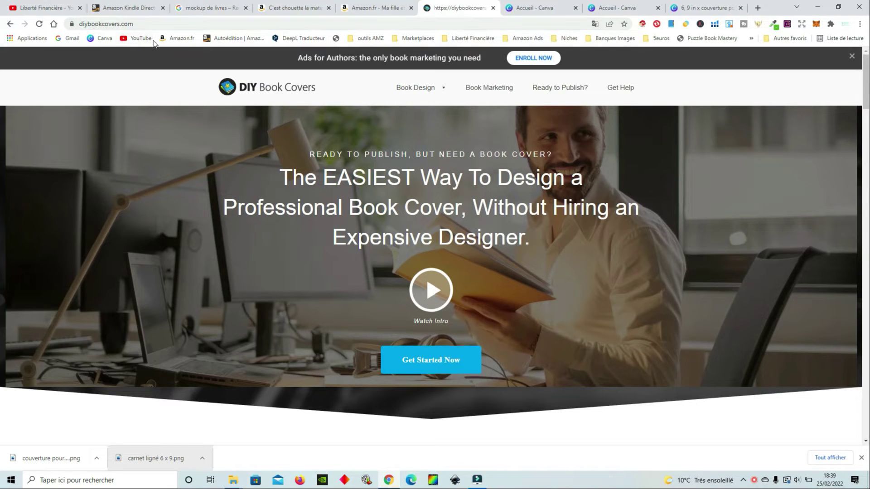
mouse_move(429, 95)
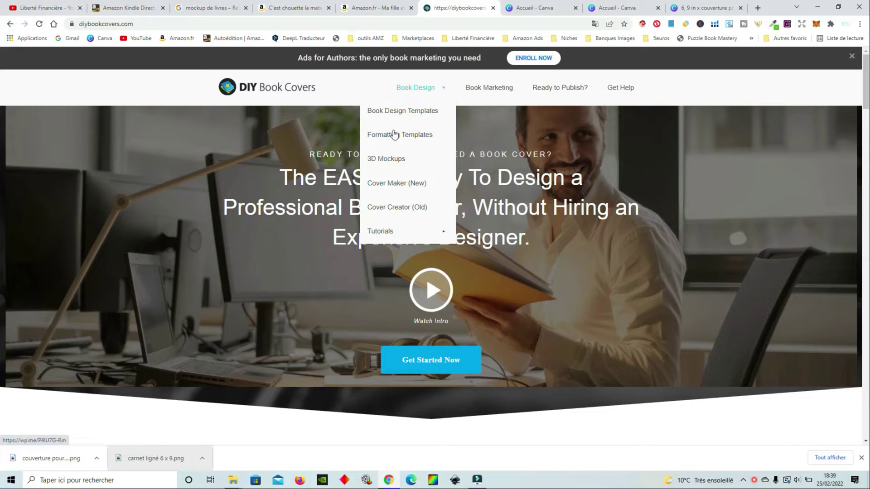
left_click(392, 159)
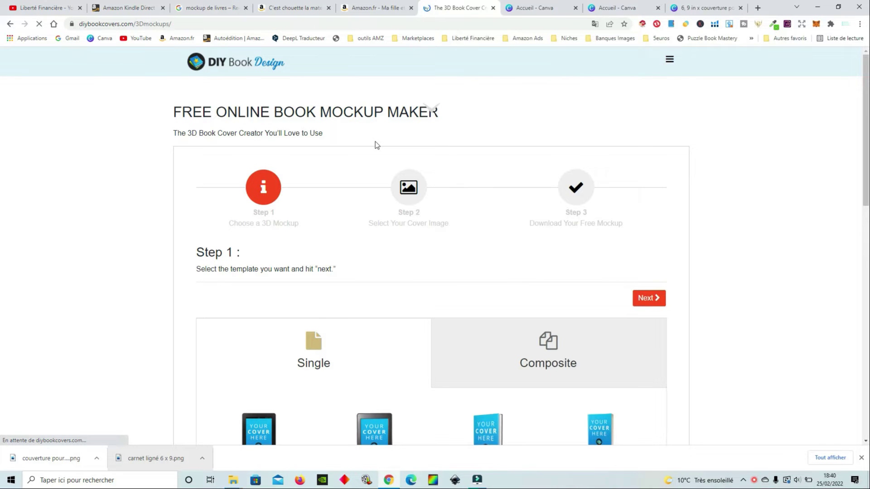
Step: Choose the single upright 3D book template in the first row and continue to the cover image stage
scroll(292, 116, "down", 4)
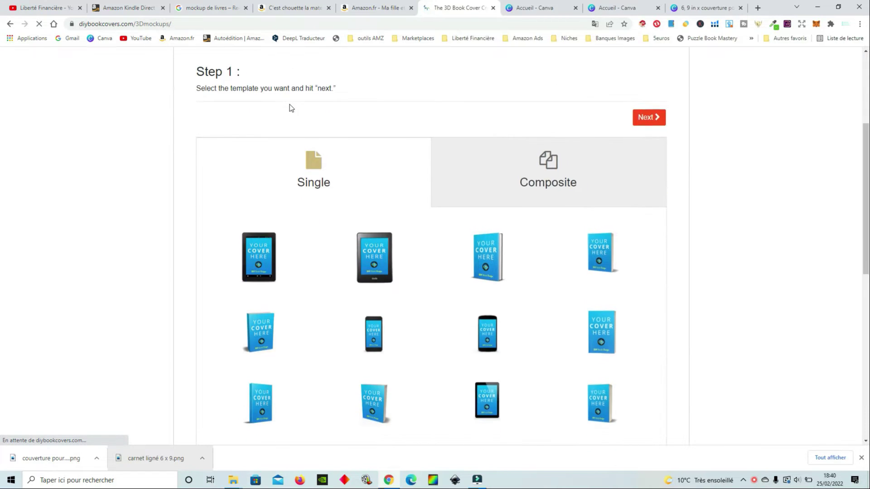
scroll(290, 107, "down", 3)
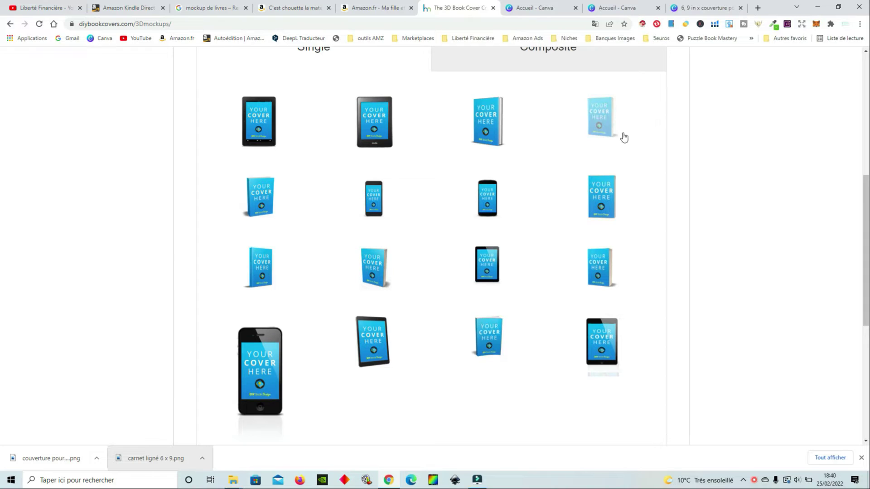
scroll(621, 136, "up", 1)
left_click(608, 165)
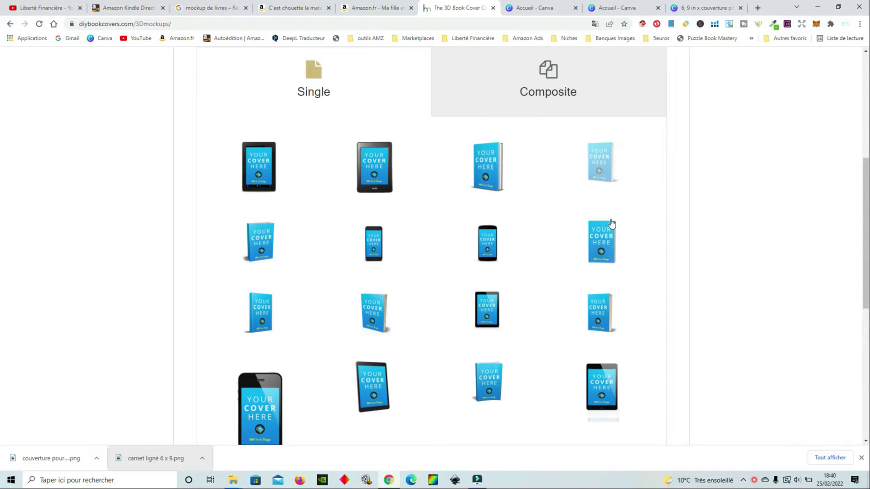
scroll(630, 224, "up", 3)
left_click(654, 162)
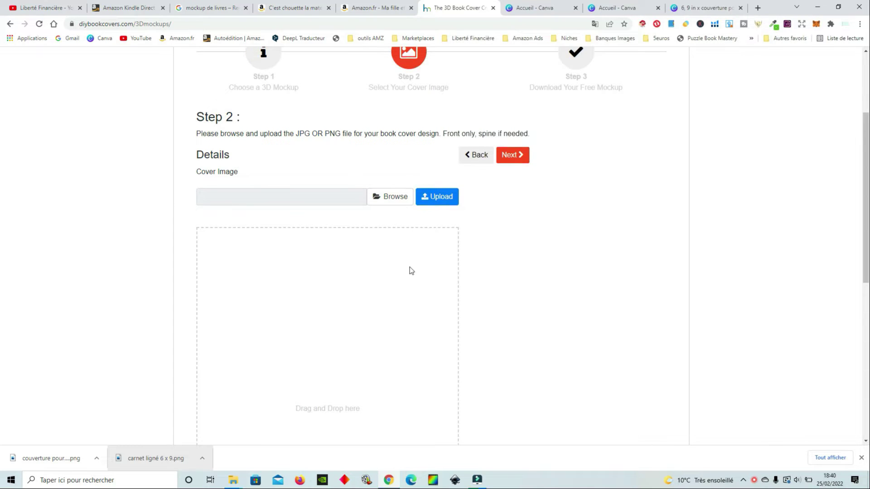
Step: Upload the file couverture pour mockup carnet ligné as the mockup's cover image and check the uploaded cover
scroll(401, 199, "down", 1)
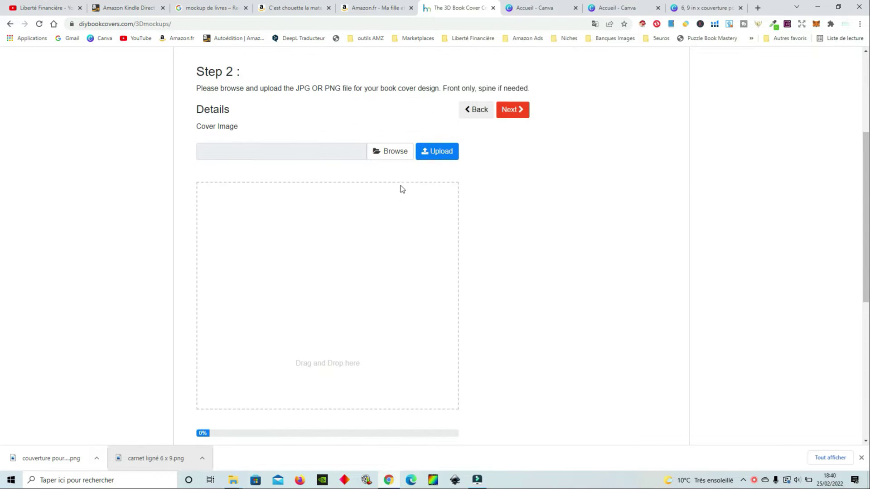
left_click(394, 152)
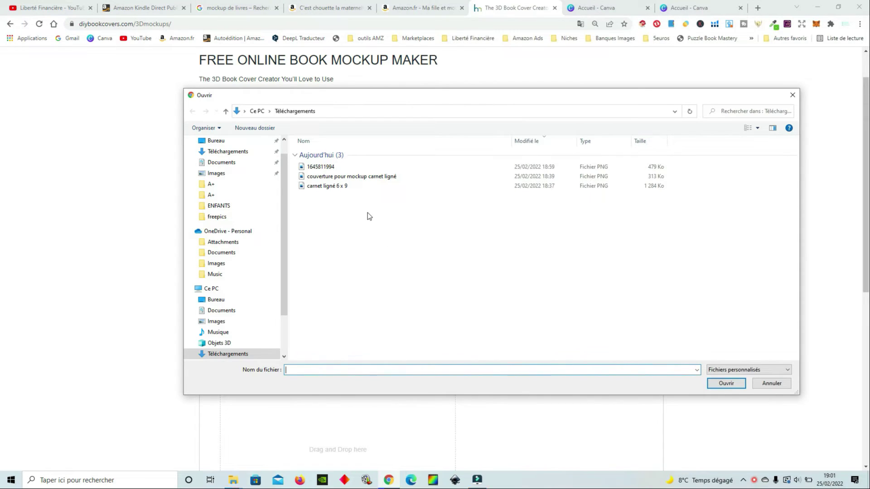
double_click(368, 177)
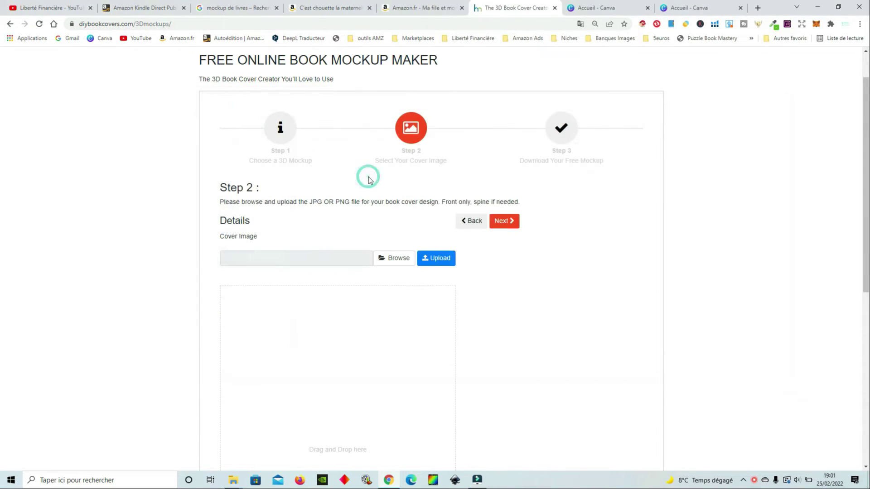
left_click(440, 259)
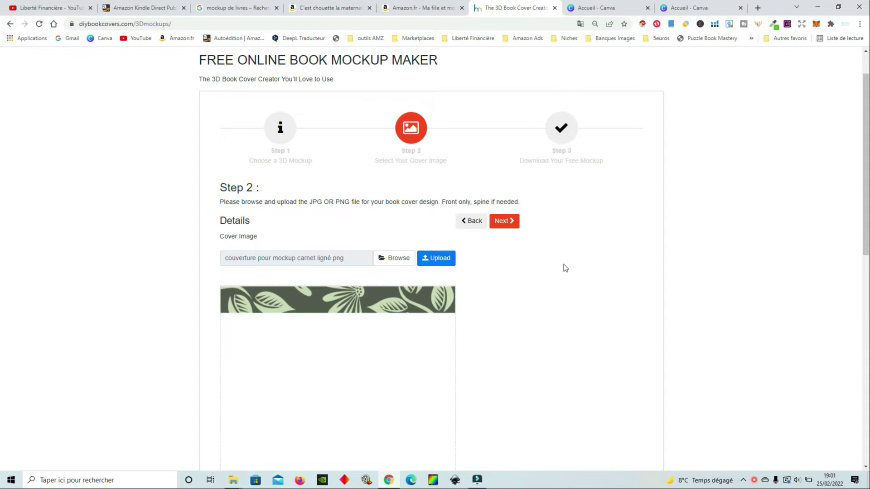
scroll(563, 270, "down", 6)
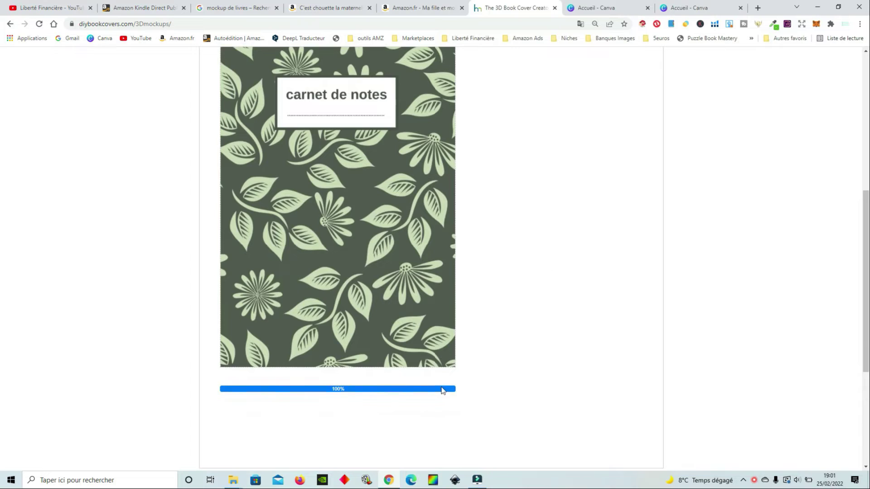
scroll(532, 346, "up", 6)
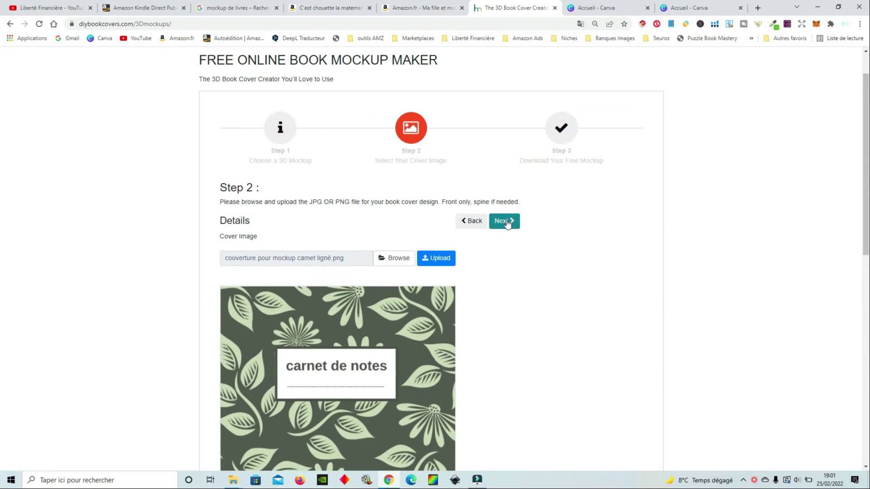
Step: Proceed to the final stage, download the book mockup as a PNG and open the downloaded file
left_click(505, 221)
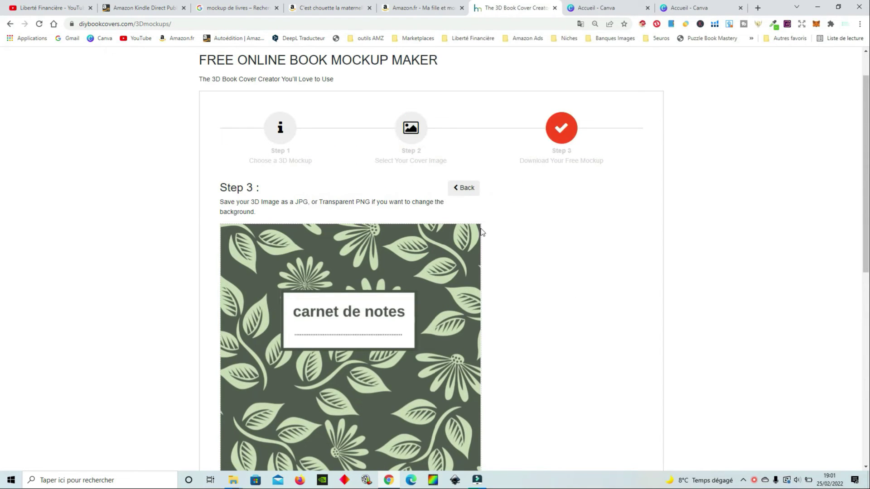
scroll(450, 165, "down", 7)
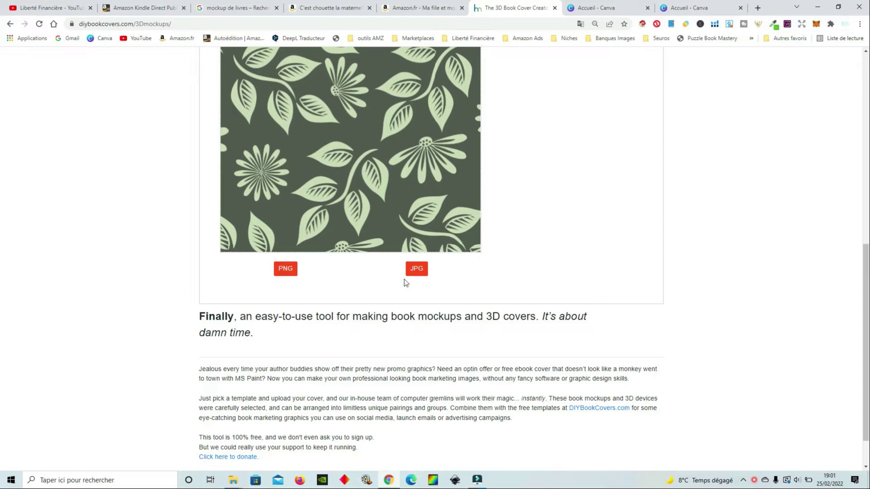
left_click(284, 271)
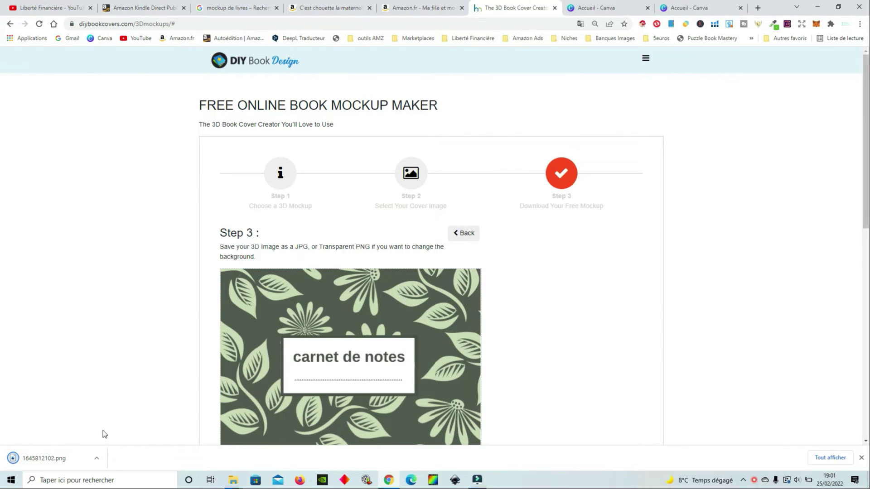
left_click(97, 458)
left_click(128, 403)
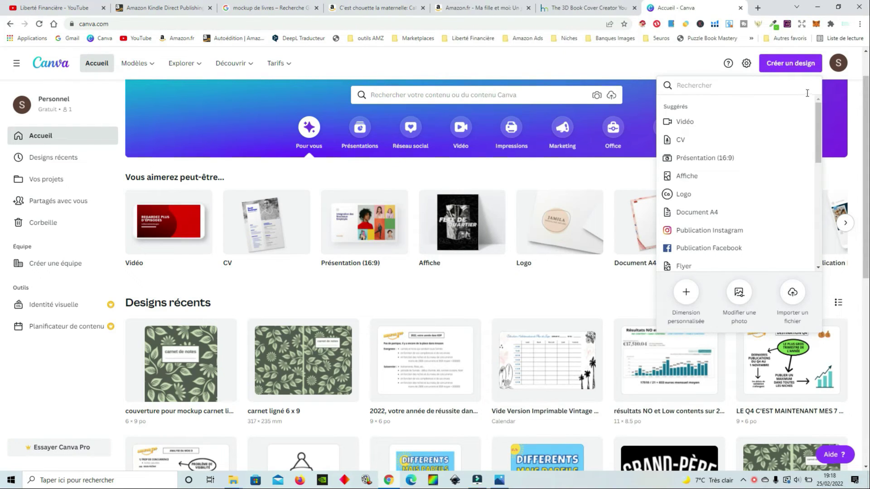
Step: On the Canva home page, create a blank custom-size design of 600 × 600 px
left_click(797, 67)
left_click(796, 67)
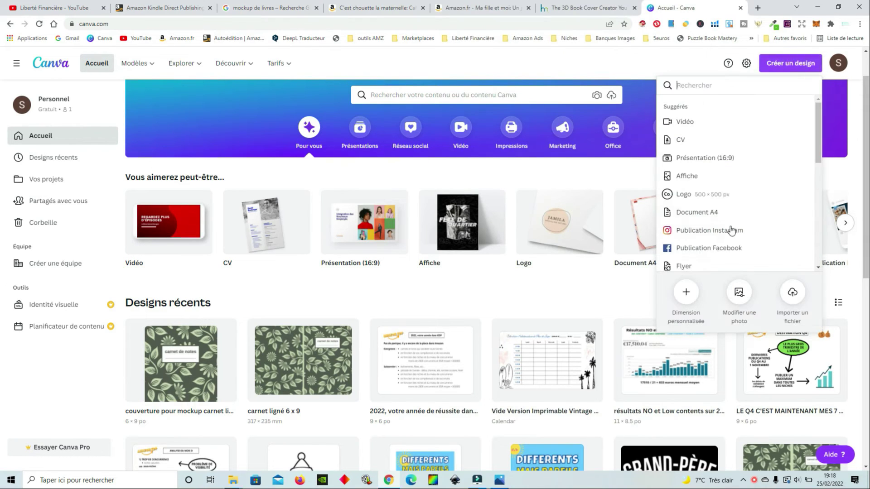
left_click(685, 292)
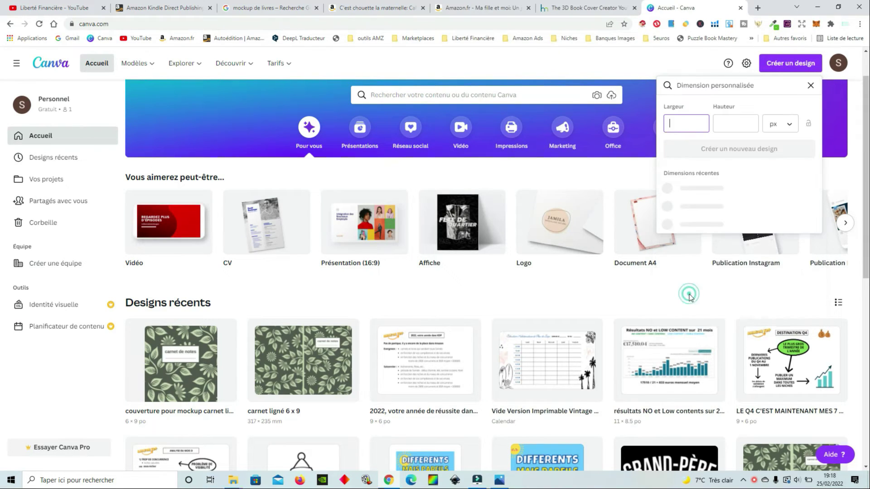
left_click(777, 123)
left_click(775, 140)
left_click(679, 123)
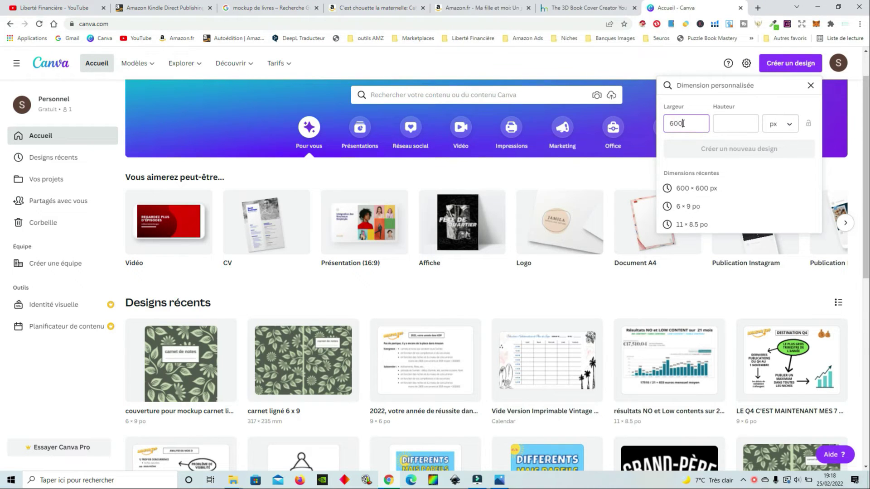
left_click(738, 125)
type("600")
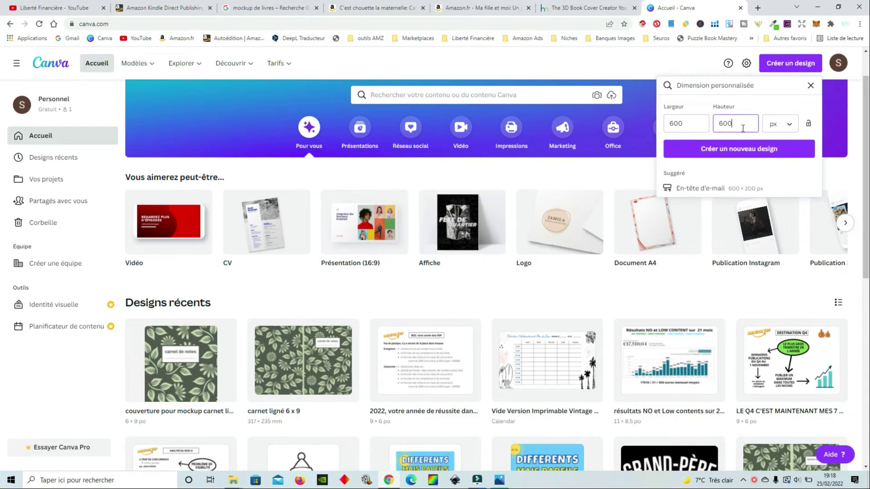
left_click(739, 149)
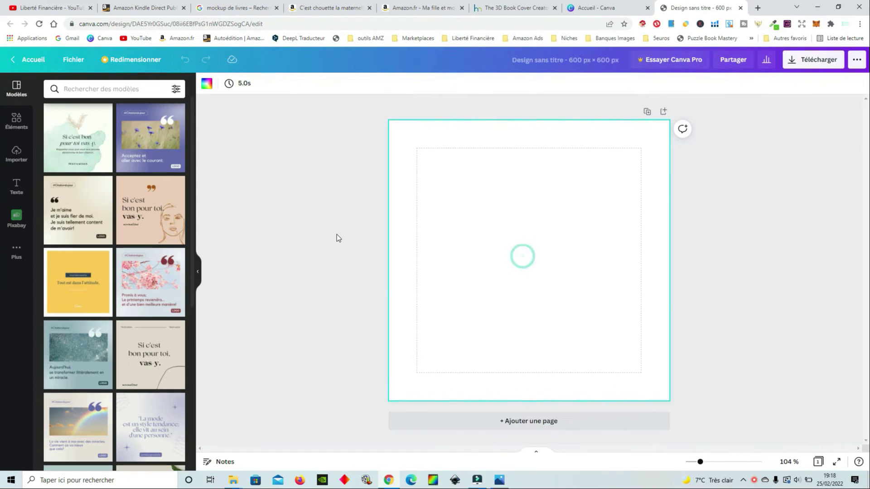
Step: Add the uploaded green carnet de notes front cover to the centre of the blank page
left_click(16, 126)
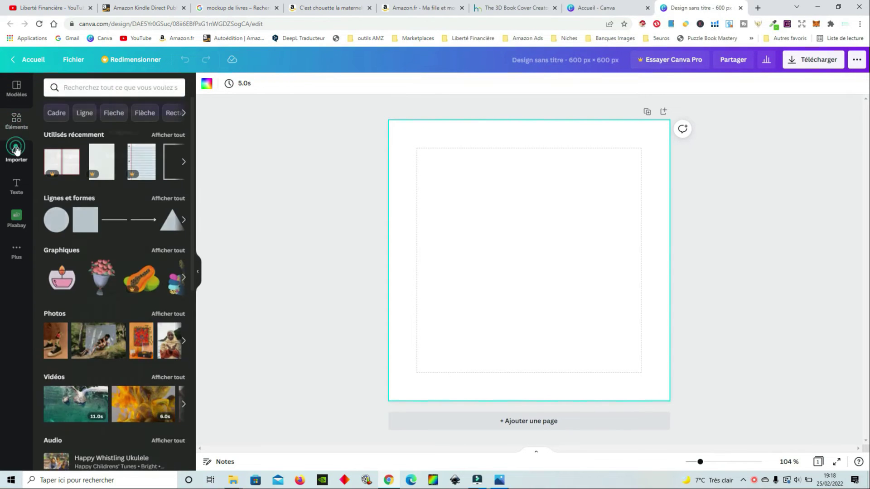
left_click(16, 151)
left_click(582, 265)
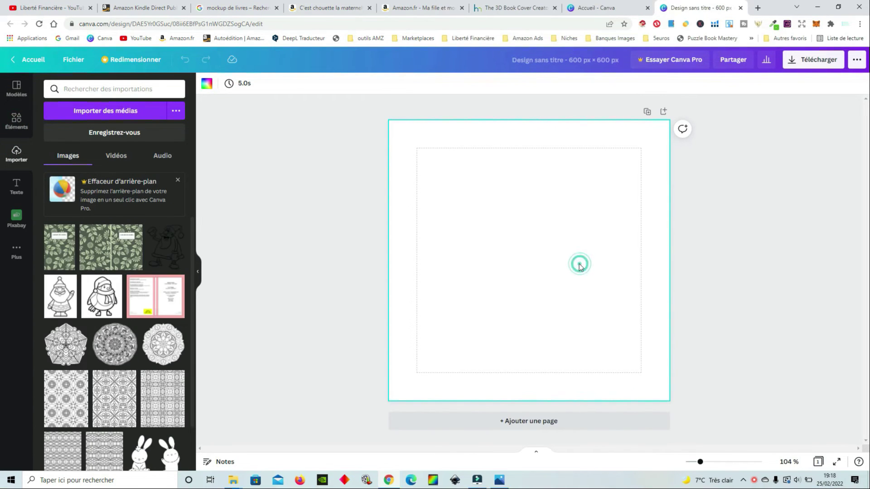
left_click(59, 250)
left_click(645, 256)
left_click(544, 261)
left_click(642, 259)
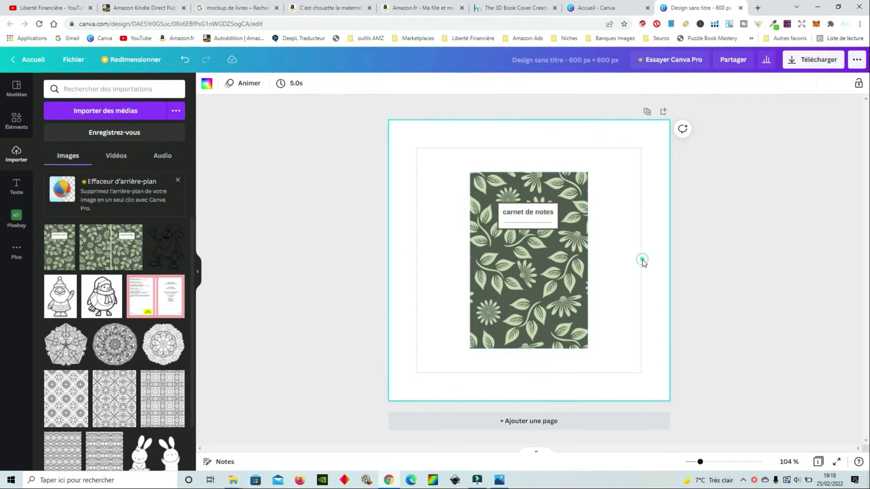
Step: Apply the Arrière-plan shadow effect to the green carnet de notes cover on page 1
left_click(545, 259)
left_click(634, 261)
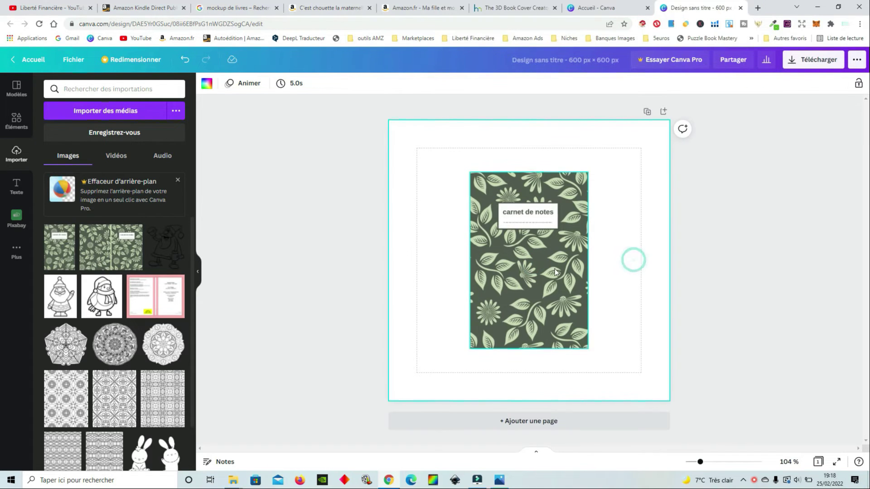
left_click(520, 260)
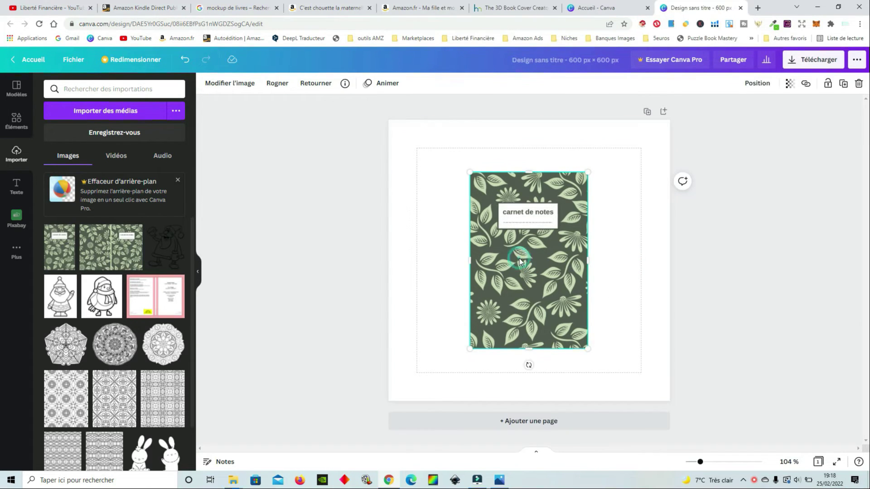
left_click(232, 84)
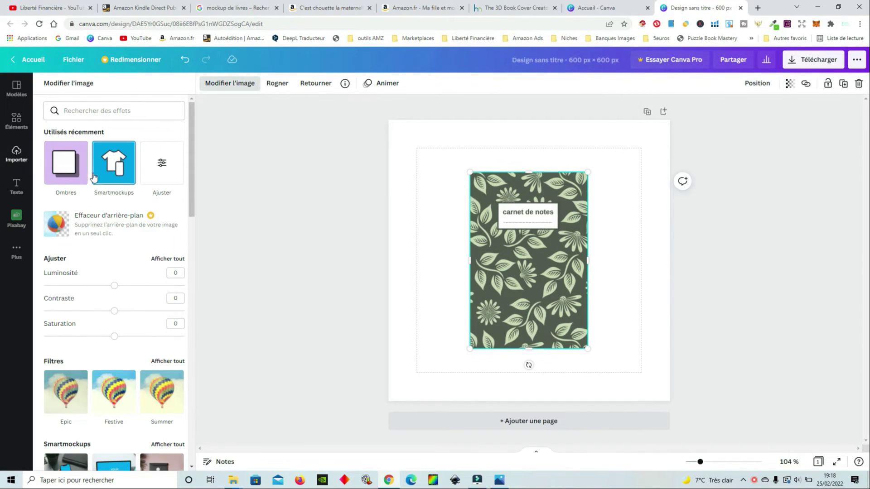
left_click(62, 164)
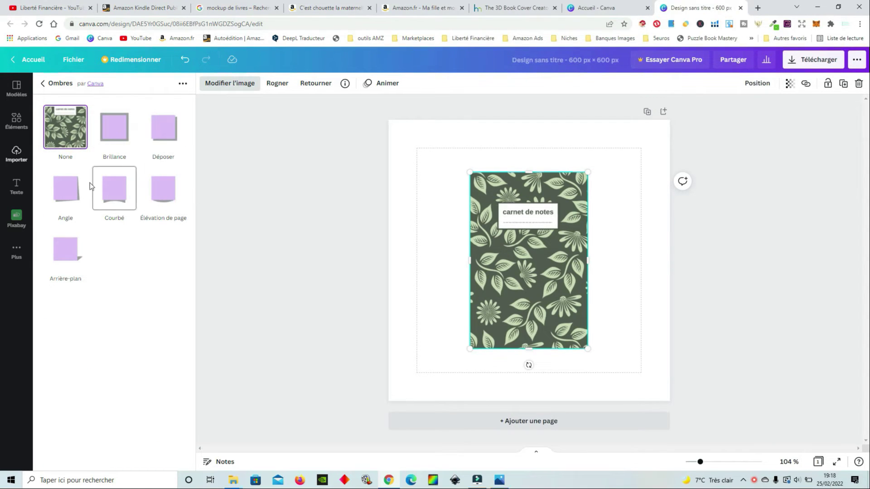
left_click(69, 248)
left_click(631, 294)
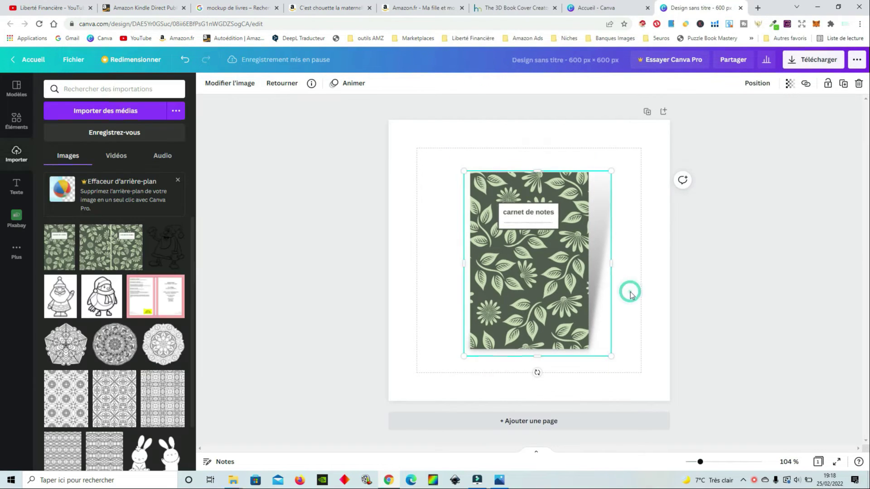
left_click(653, 301)
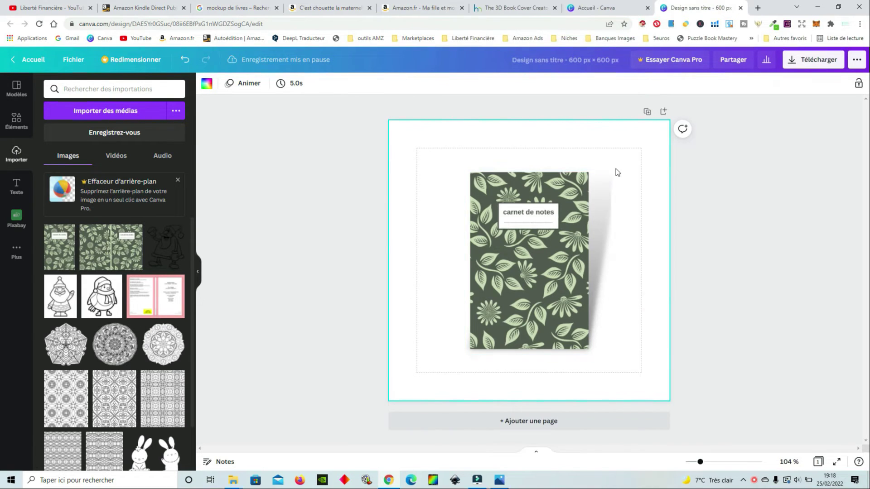
left_click(594, 238)
left_click(659, 240)
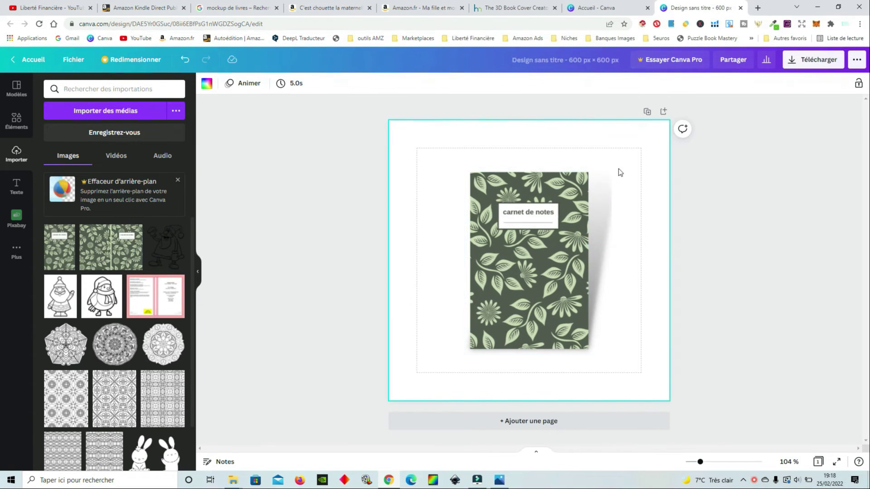
Step: Add three blank pages to the design after the page with the shadowed cover
left_click(598, 414)
scroll(684, 307, "up", 5)
scroll(695, 237, "down", 5)
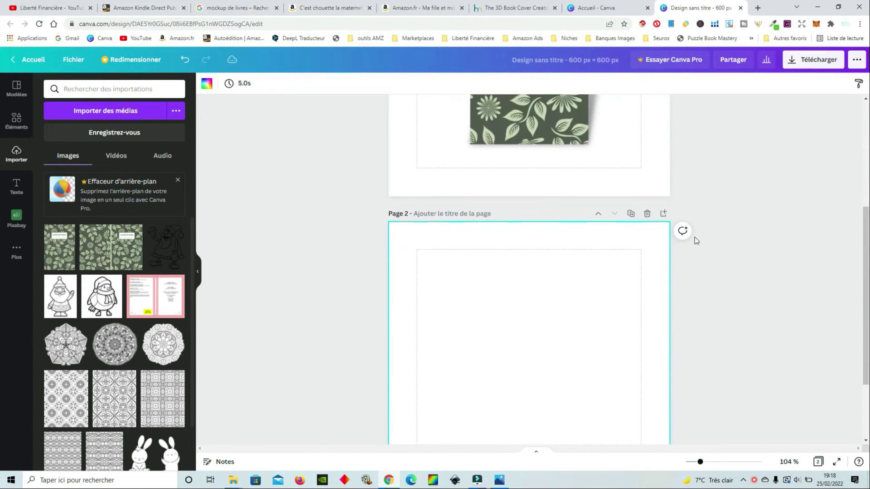
left_click(630, 112)
left_click(631, 112)
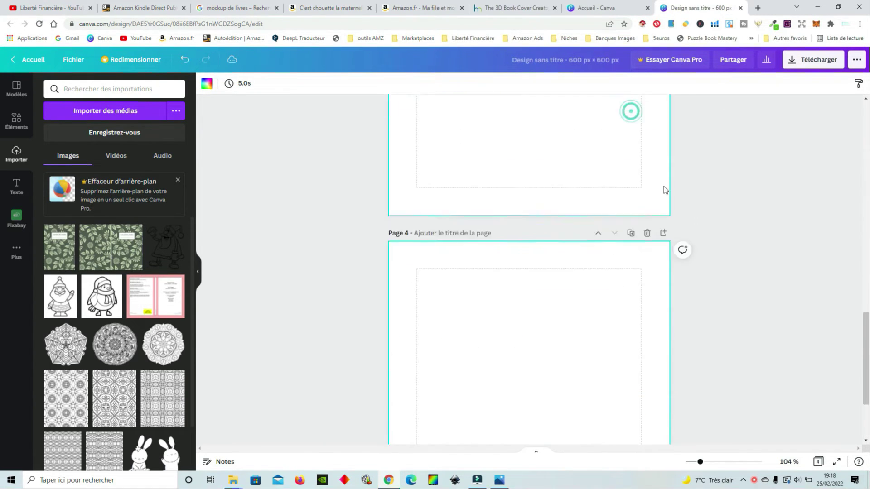
scroll(725, 289, "up", 15)
scroll(594, 143, "down", 6)
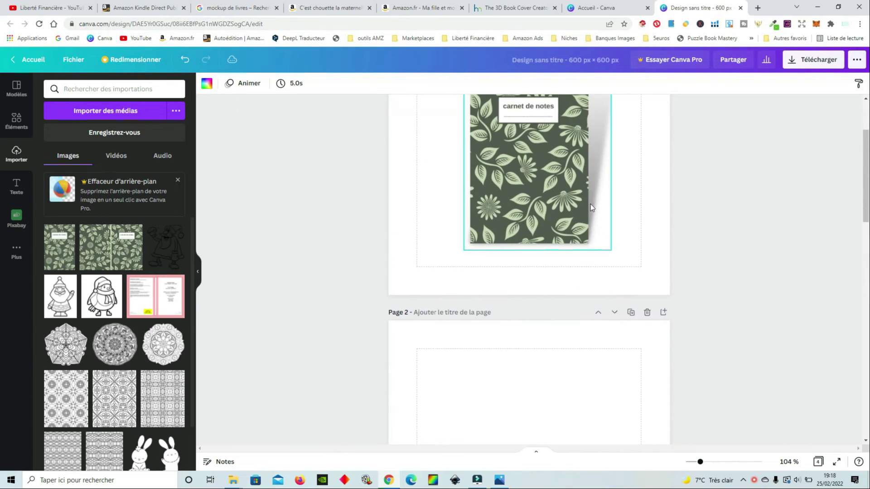
Step: Add the green front cover to page 2 and select the Book 1 Smartmockup from the Livres category for it
left_click(69, 247)
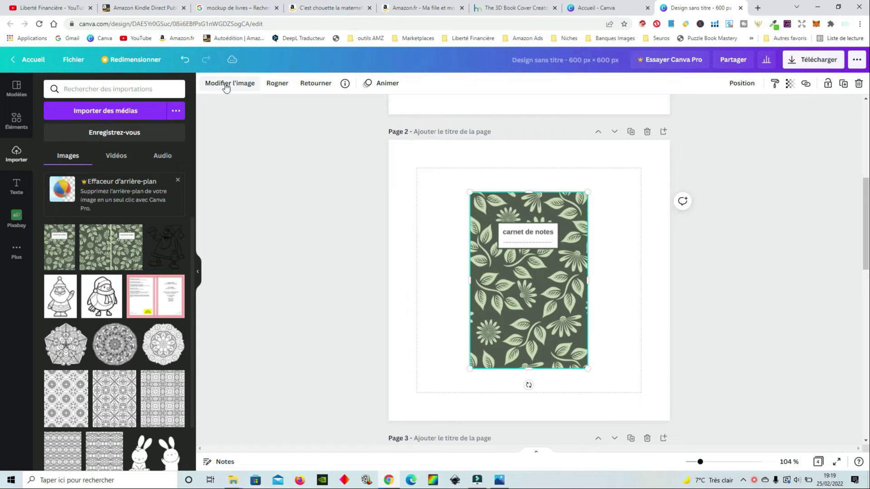
left_click(226, 86)
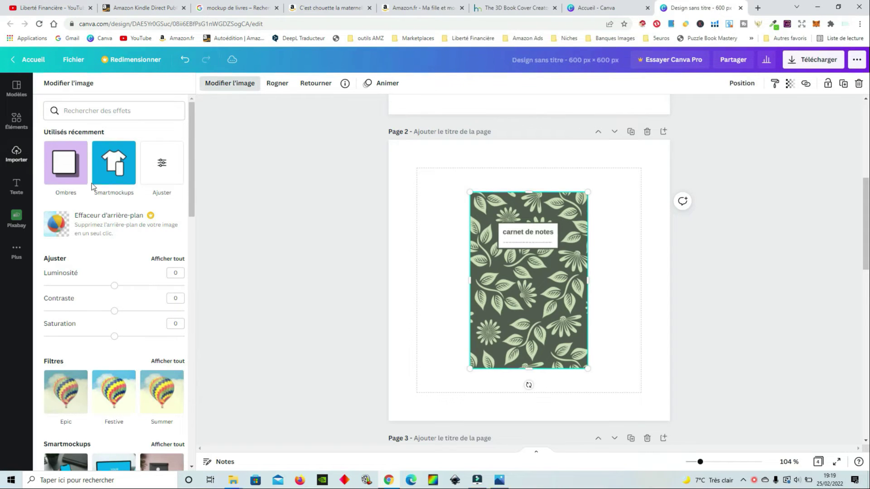
scroll(92, 183, "down", 5)
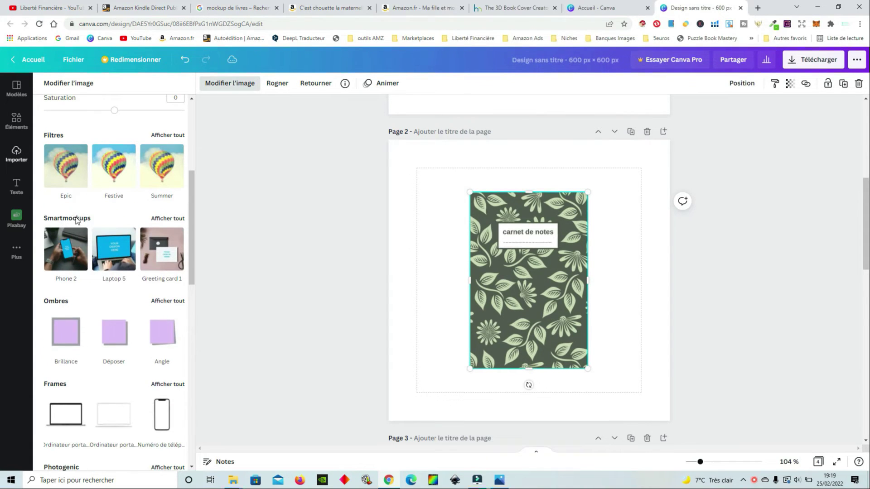
left_click(175, 219)
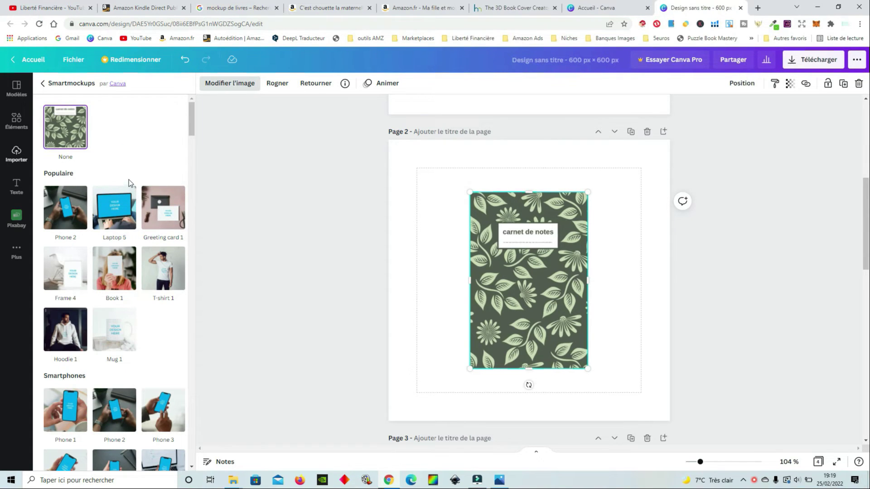
scroll(128, 180, "down", 12)
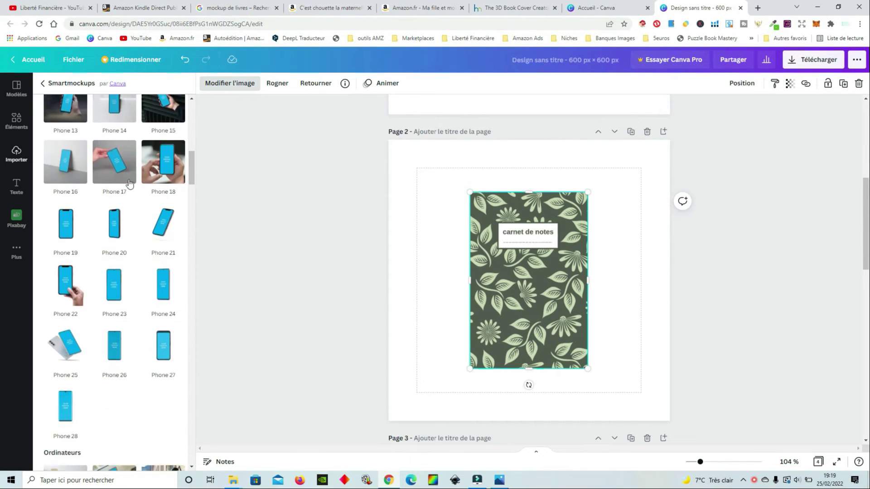
scroll(129, 183, "down", 18)
scroll(129, 183, "down", 18)
scroll(129, 183, "down", 18)
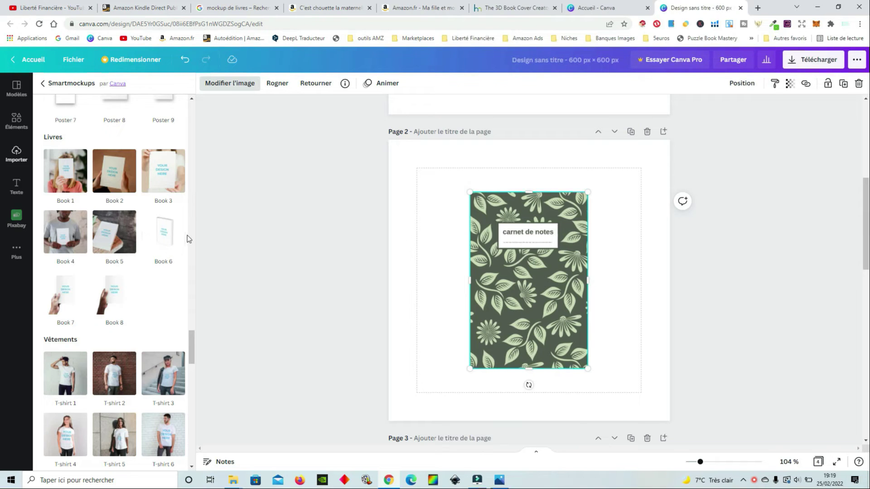
left_click(81, 180)
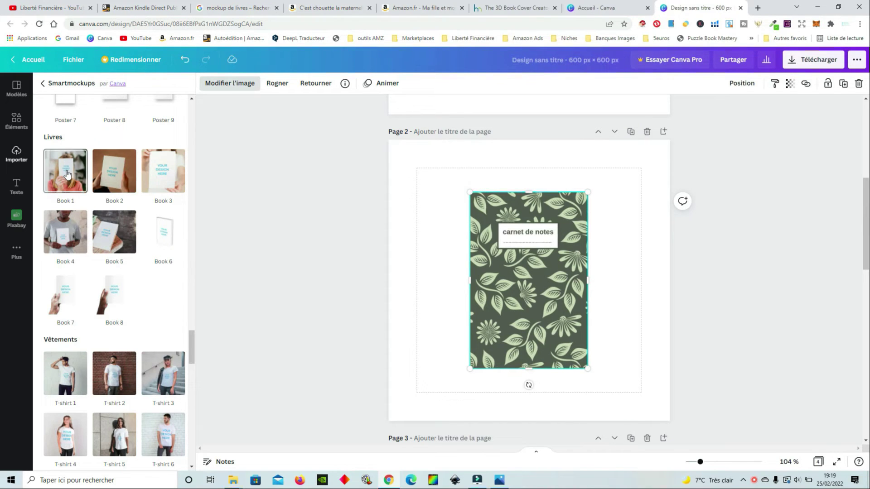
scroll(67, 172, "up", 2)
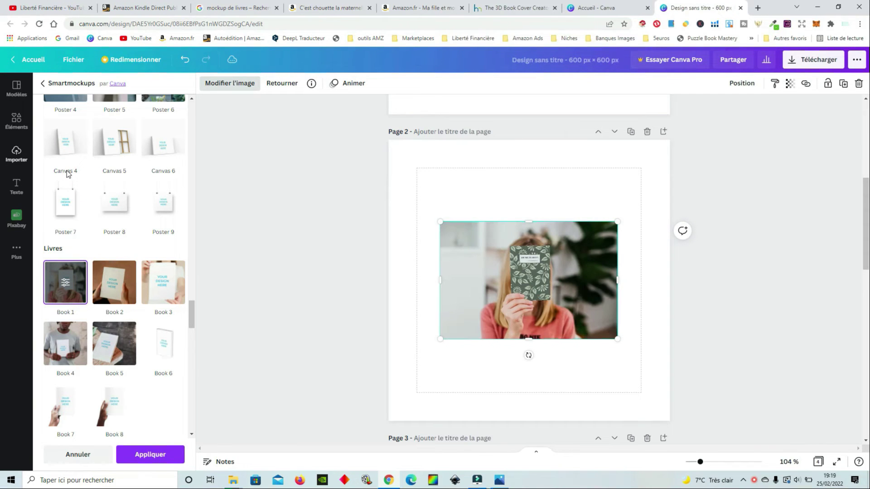
Step: Enlarge and stretch the Book 1 mockup image so it fills the whole of page 2
left_click_drag(617, 222, 669, 187)
left_click_drag(438, 343, 389, 375)
left_click_drag(530, 186, 533, 140)
left_click_drag(529, 372, 534, 421)
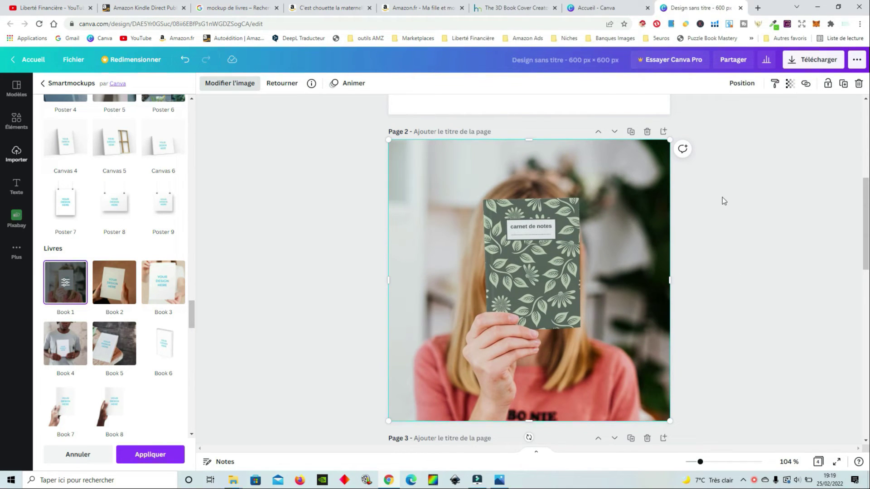
Step: Add the uploaded green front cover to the centre of page 3
scroll(713, 220, "down", 6)
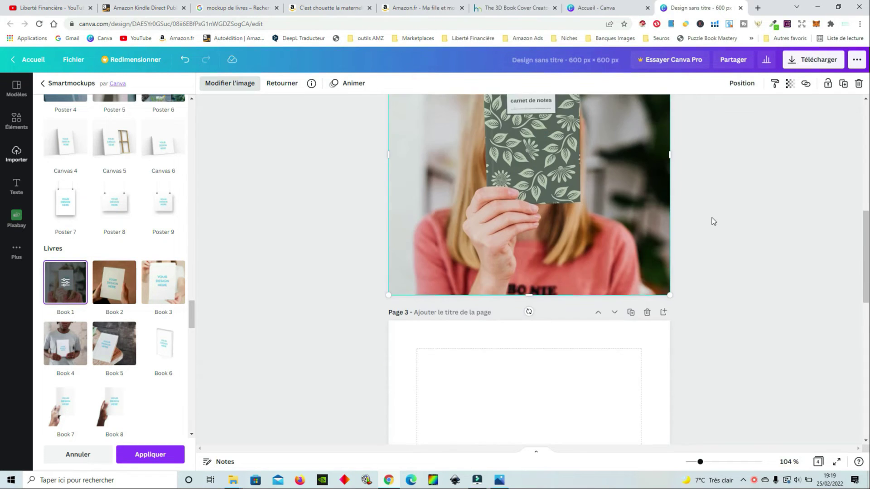
scroll(713, 221, "down", 2)
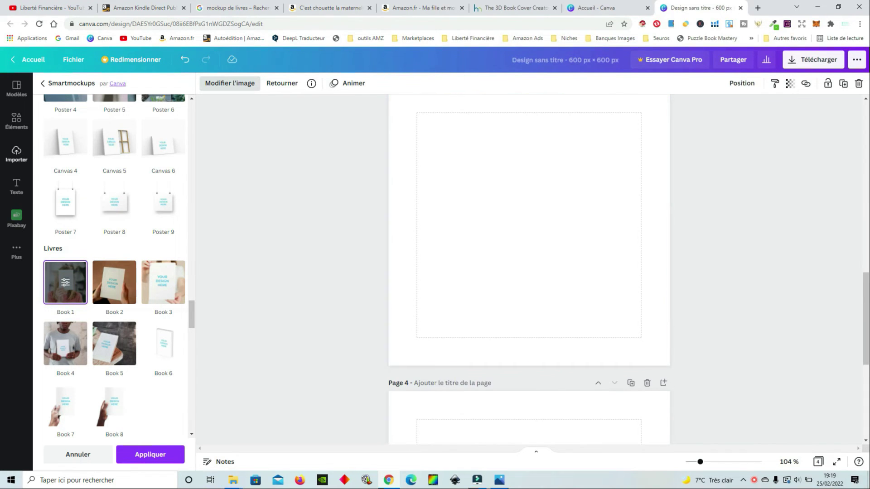
left_click(16, 122)
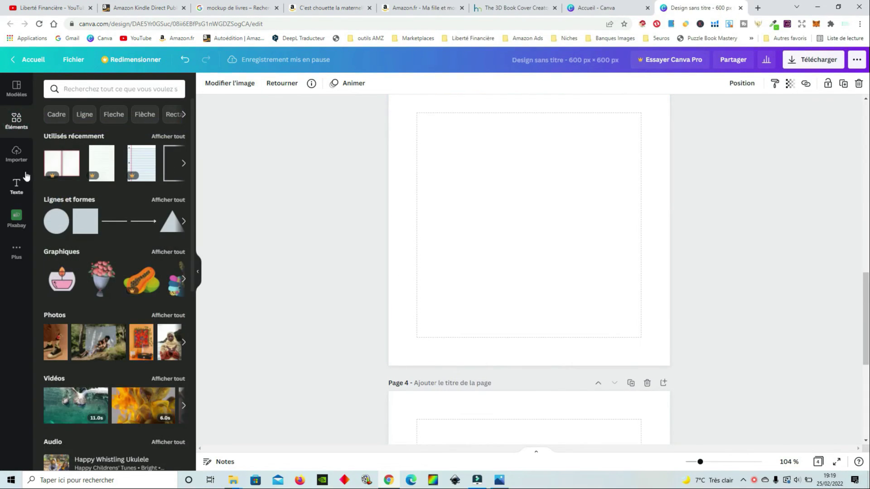
left_click(17, 154)
left_click(63, 254)
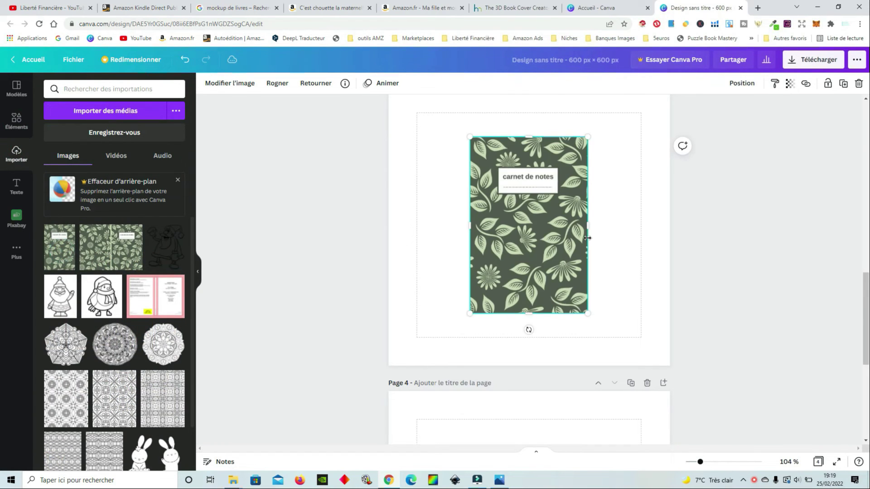
Step: Examine the full-page image on page 2 and compare it with the cover on page 3
scroll(672, 242, "up", 5)
scroll(672, 243, "down", 4)
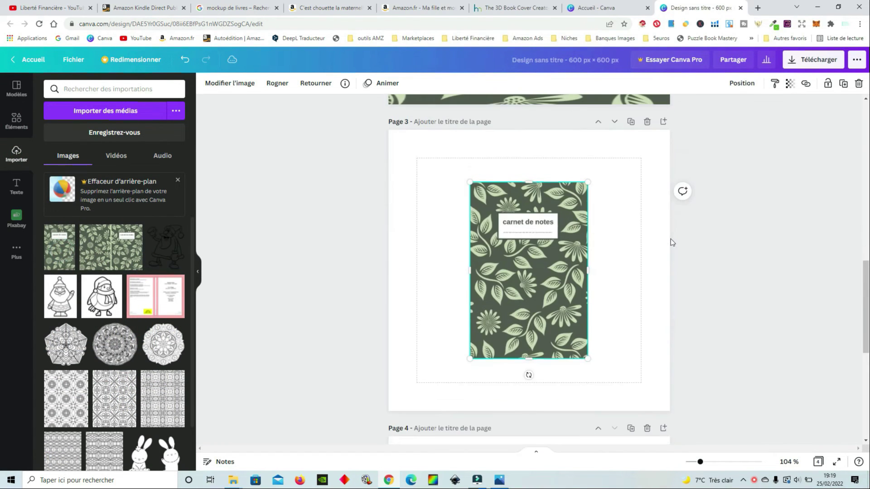
scroll(672, 242, "up", 9)
scroll(672, 242, "up", 2)
scroll(618, 254, "down", 3)
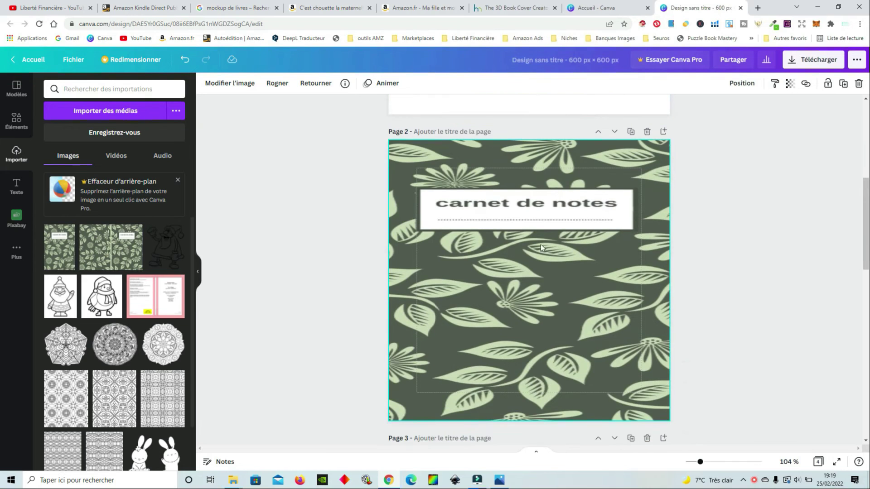
scroll(551, 231, "down", 2)
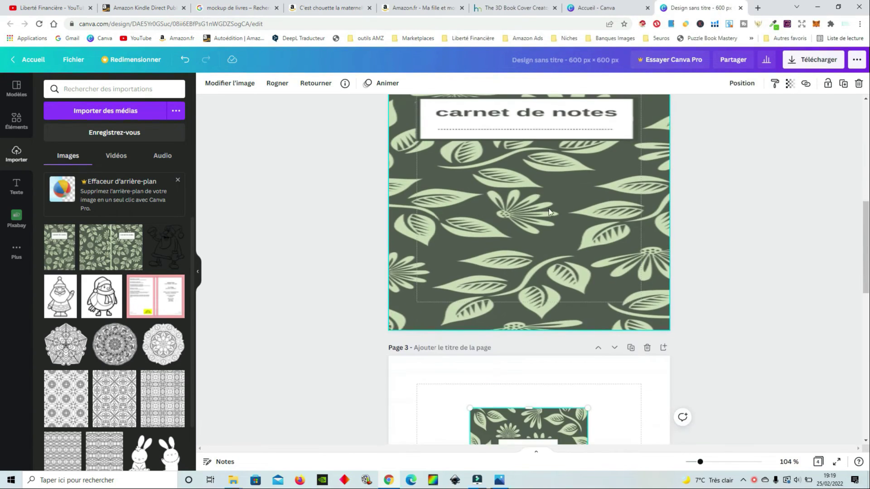
scroll(548, 208, "up", 2)
scroll(558, 227, "down", 7)
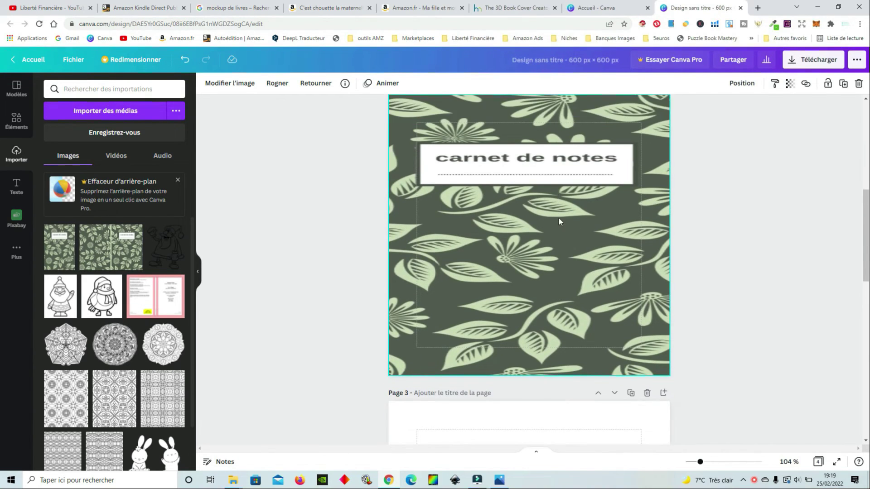
left_click(586, 265)
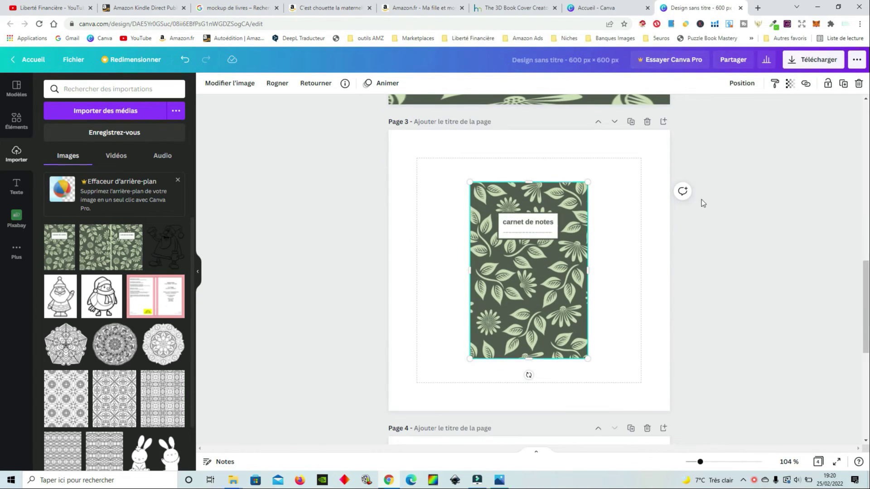
scroll(623, 245, "down", 1)
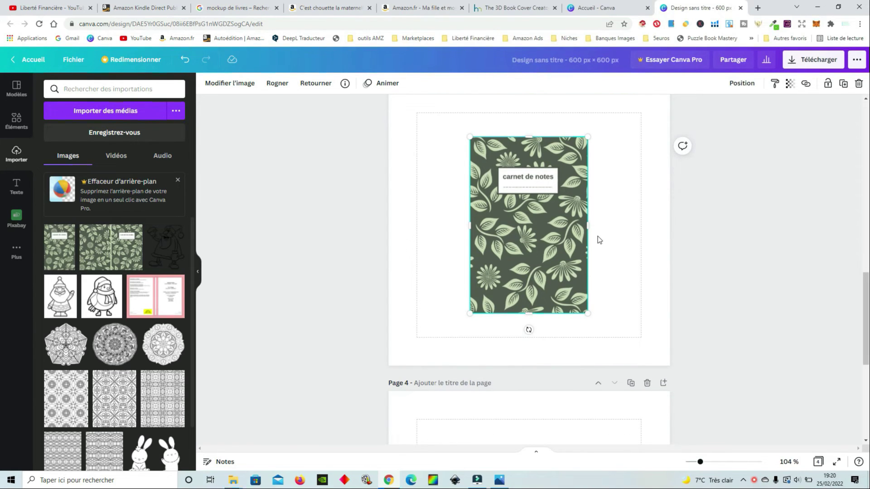
scroll(598, 236, "up", 7)
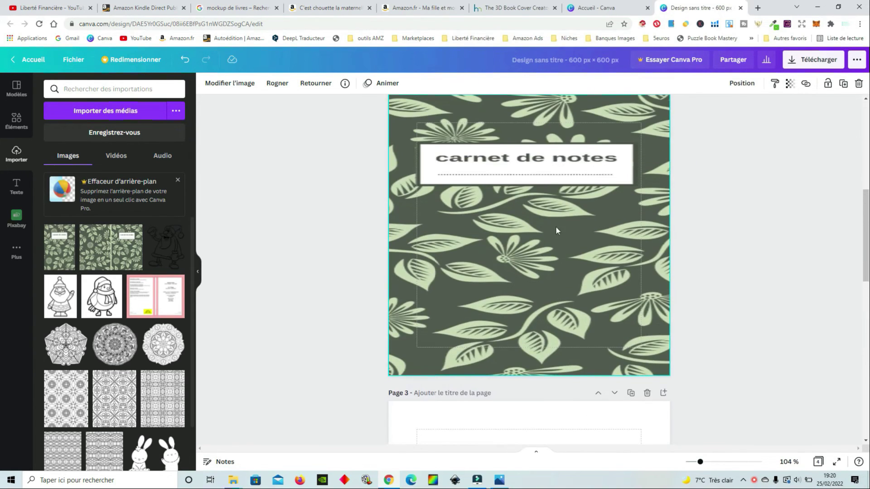
scroll(557, 230, "down", 10)
scroll(565, 248, "up", 1)
scroll(564, 248, "down", 2)
scroll(589, 248, "up", 10)
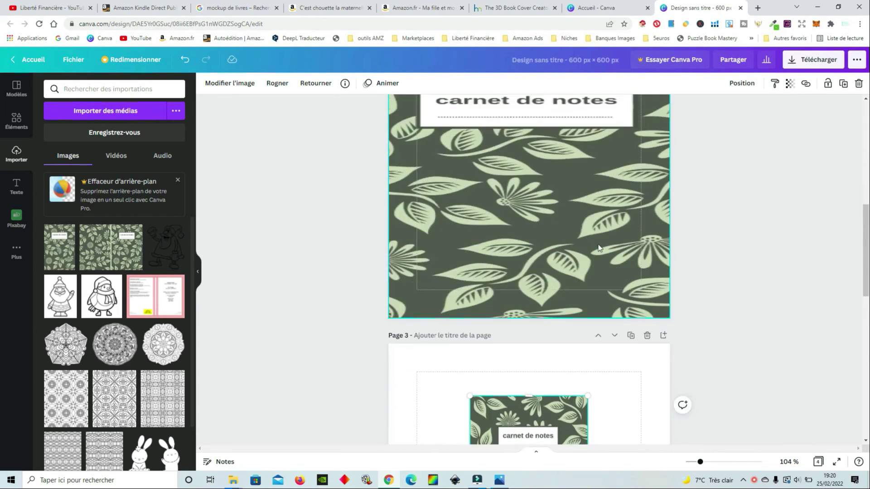
Step: Turn the green cover on page 3 into the Book 2 Smartmockup from the Livres category
scroll(598, 248, "down", 5)
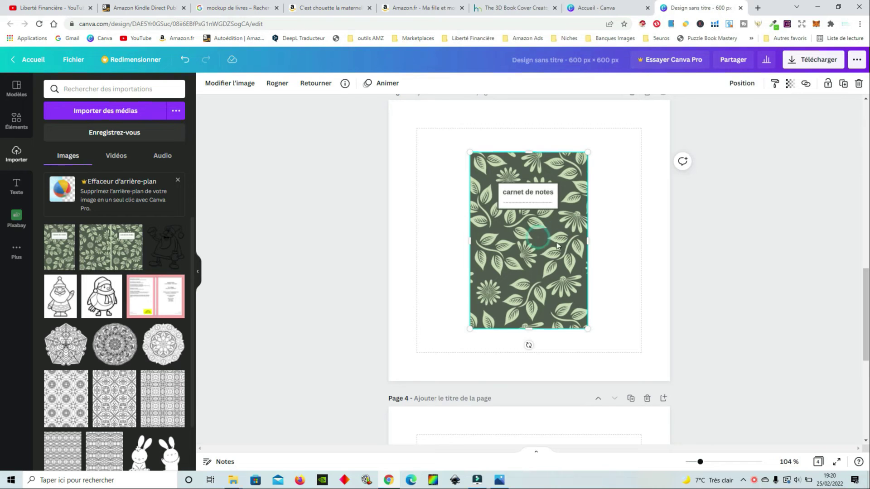
left_click(243, 83)
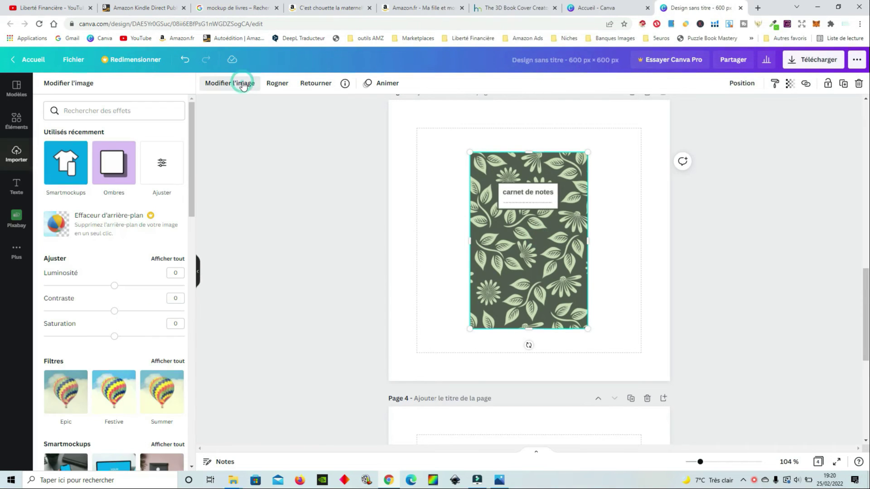
scroll(105, 245, "down", 6)
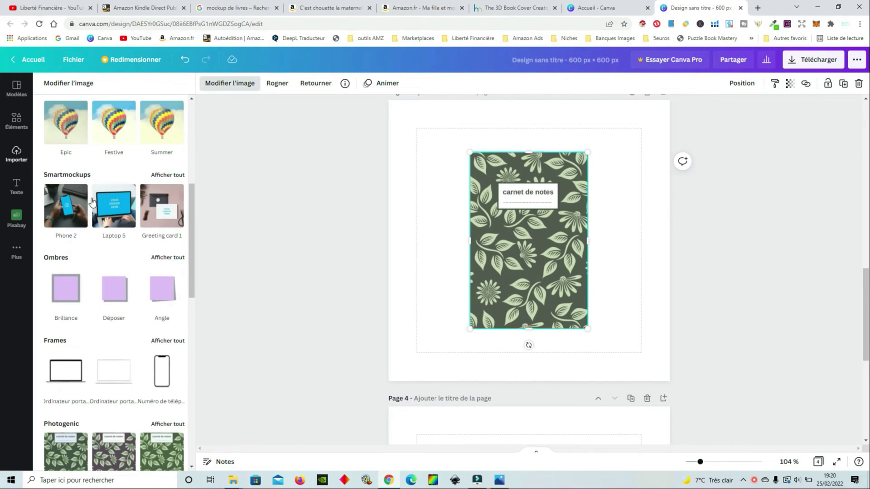
left_click(165, 174)
scroll(111, 239, "down", 15)
scroll(111, 239, "down", 15)
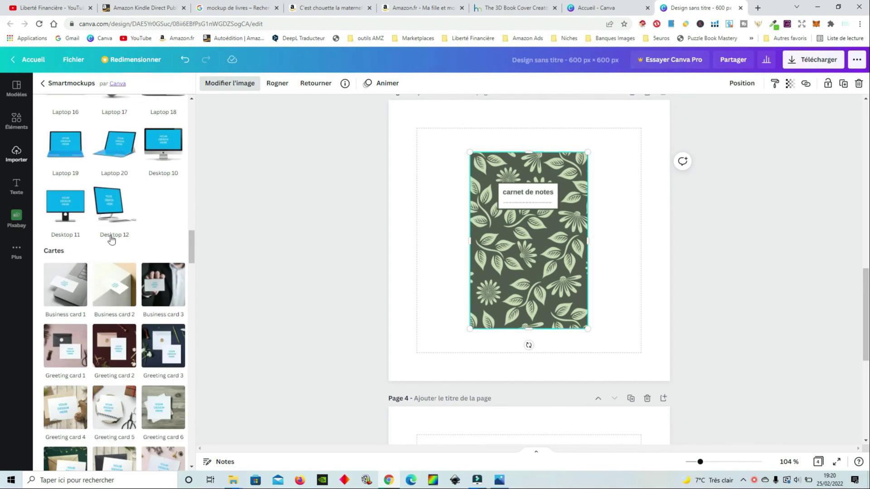
scroll(111, 240, "down", 9)
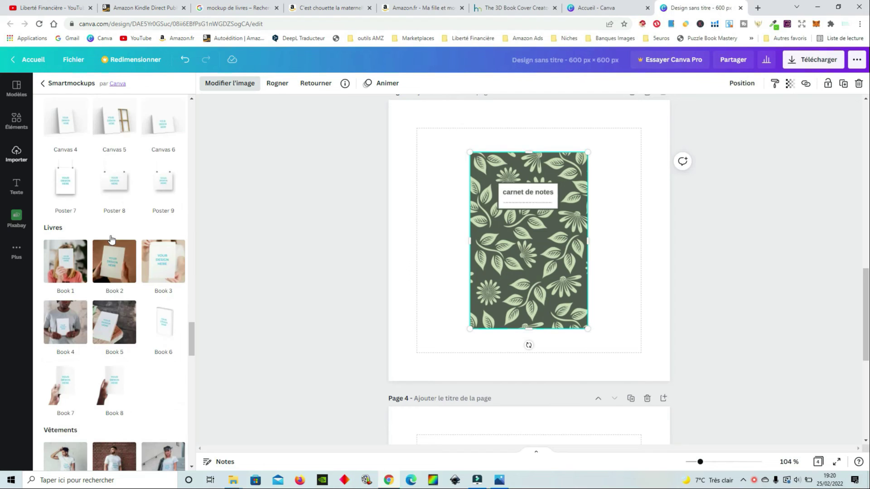
scroll(113, 245, "up", 4)
left_click(111, 259)
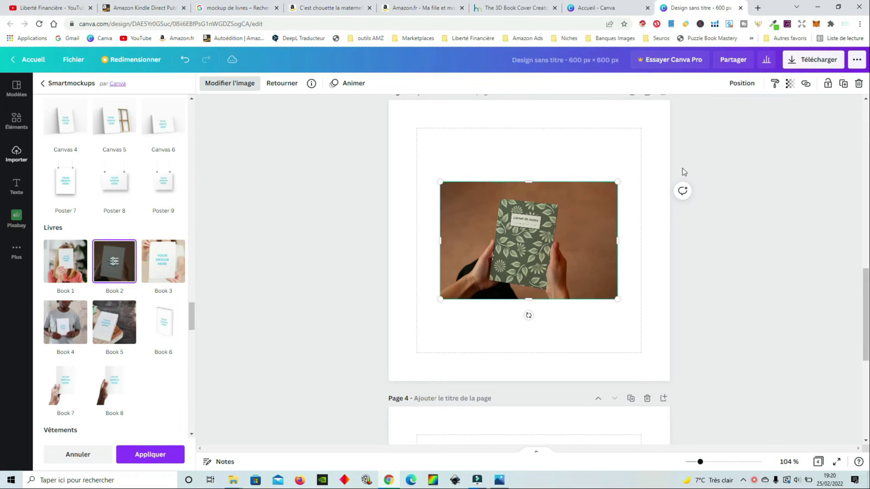
Step: Enlarge and stretch the Book 2 mockup image so it fills the whole of page 3
left_click_drag(617, 181, 682, 159)
left_click_drag(442, 299, 393, 343)
left_click_drag(530, 147, 546, 100)
left_click_drag(531, 335, 536, 381)
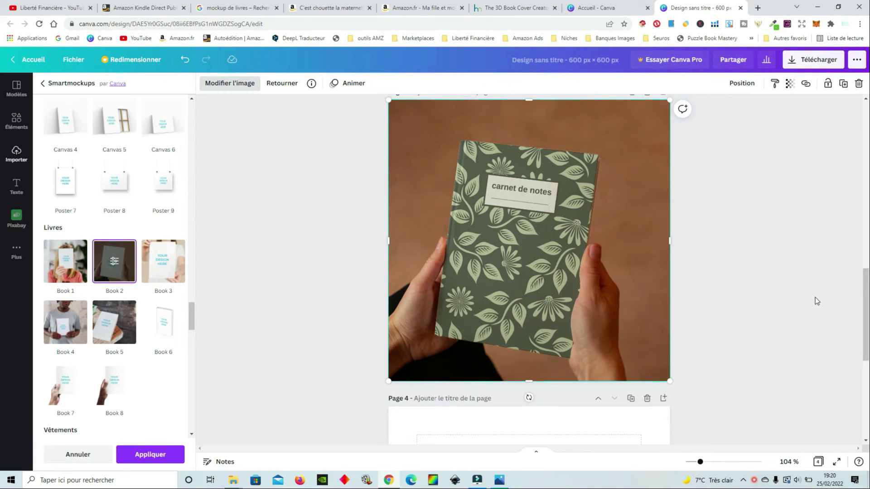
Step: Add the uploaded green front cover to the centre of the empty page 4
scroll(815, 297, "down", 2)
scroll(814, 297, "up", 3)
scroll(815, 297, "down", 1)
scroll(814, 298, "down", 6)
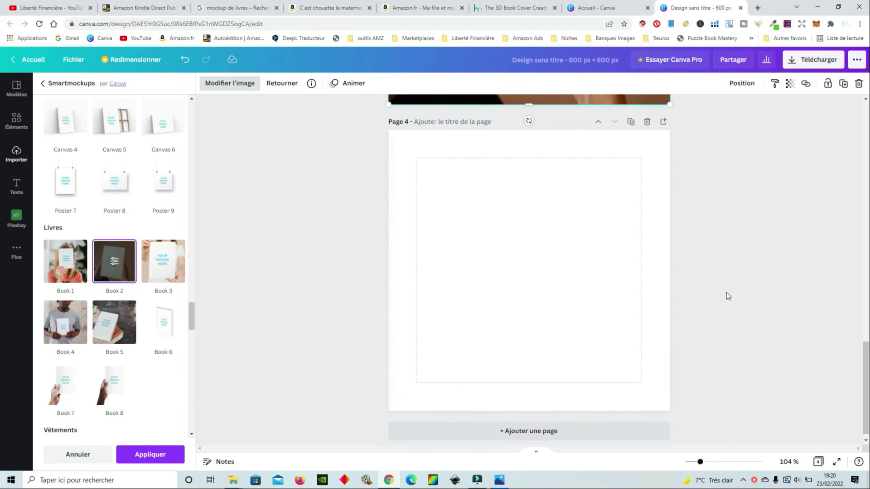
left_click(535, 235)
left_click(11, 121)
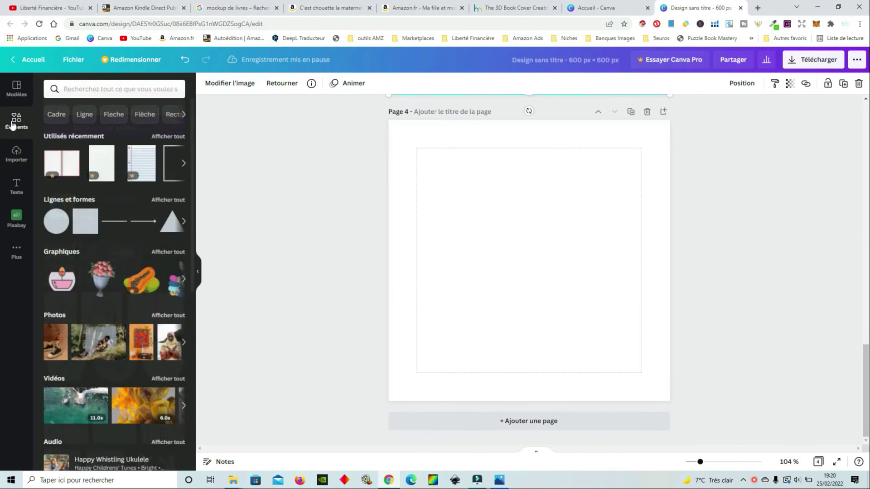
left_click(17, 152)
left_click(59, 255)
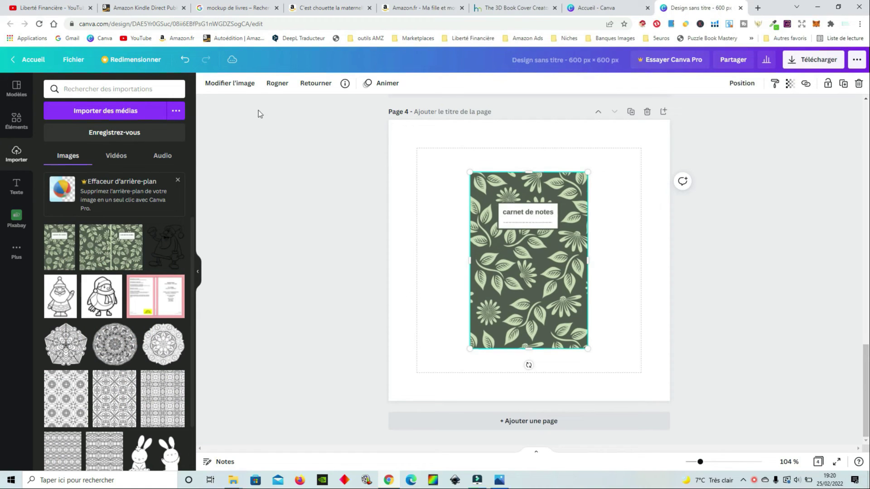
Step: Turn the green cover on page 4 into the Book 6 Smartmockup from the Livres category
left_click(230, 85)
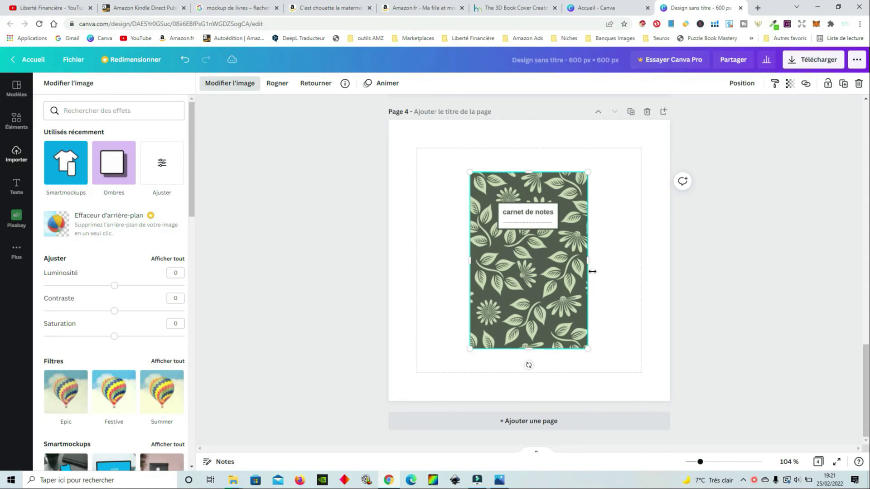
scroll(154, 181, "down", 6)
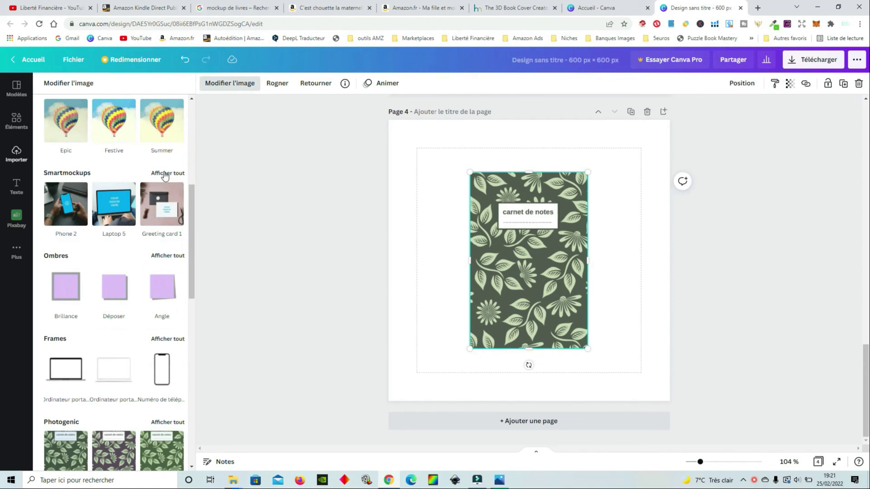
left_click(167, 173)
scroll(137, 205, "down", 20)
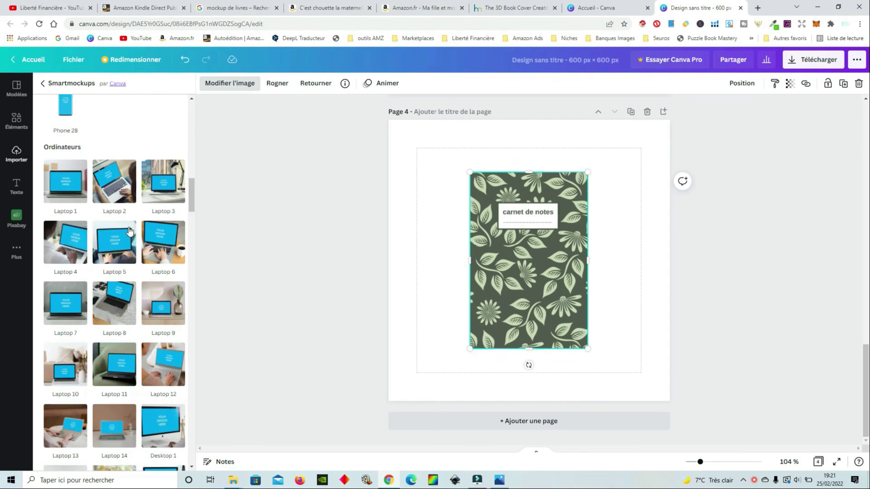
scroll(105, 236, "down", 9)
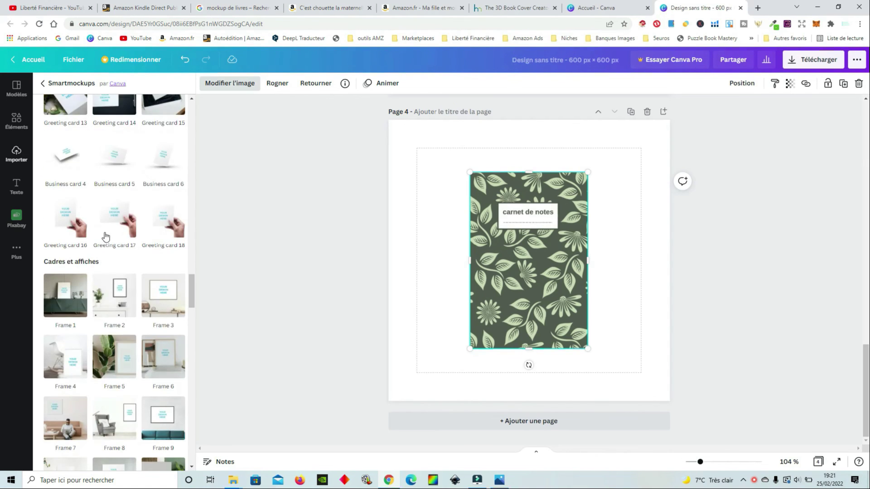
scroll(105, 236, "down", 10)
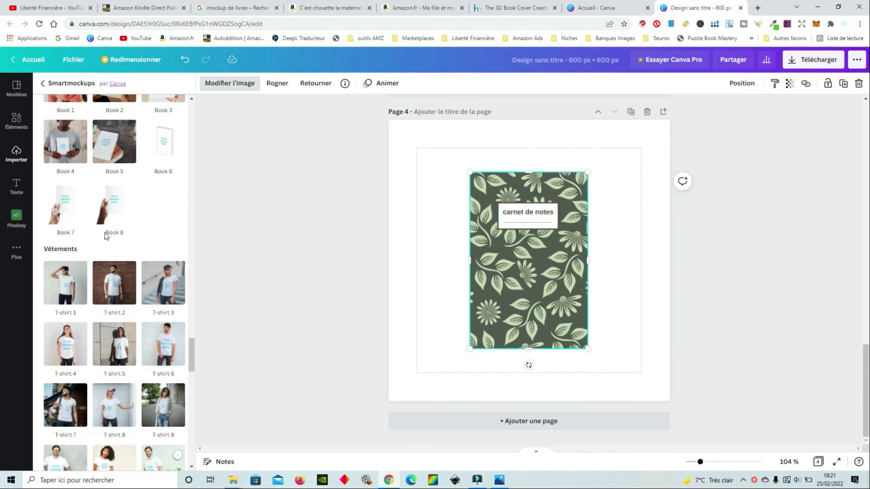
scroll(105, 236, "up", 3)
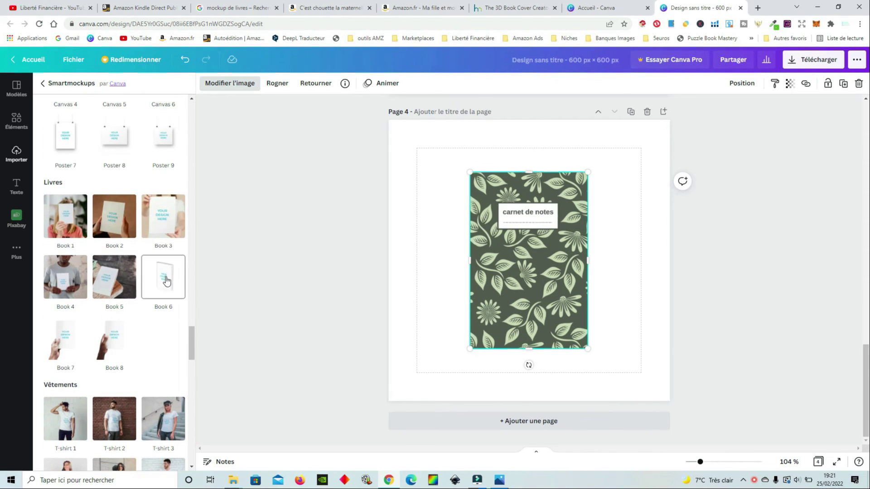
left_click(167, 281)
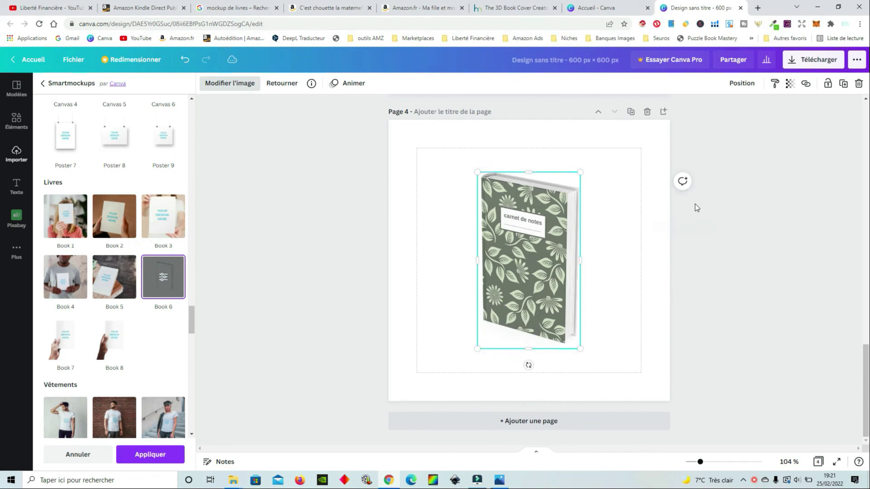
Step: Enlarge the Book 6 mockup on page 4 to nearly the full height of the page margins and deselect it
left_click_drag(582, 172, 613, 158)
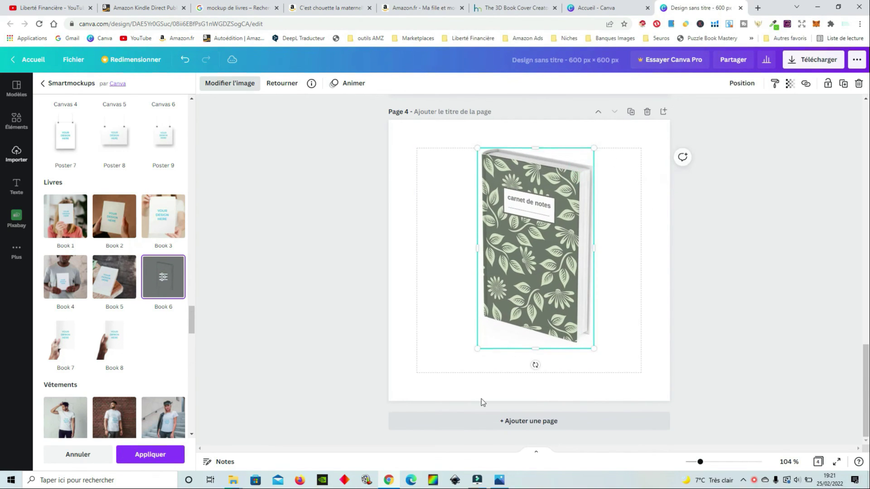
left_click_drag(465, 366, 459, 378)
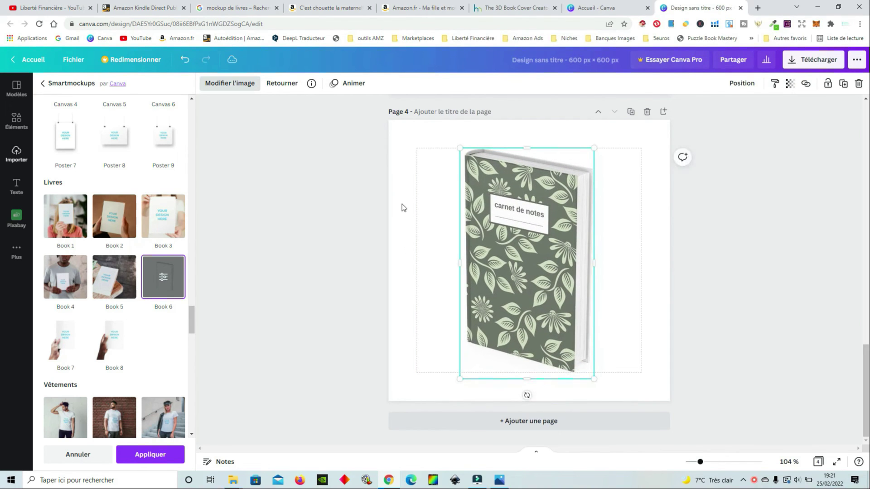
left_click(662, 227)
left_click(655, 281)
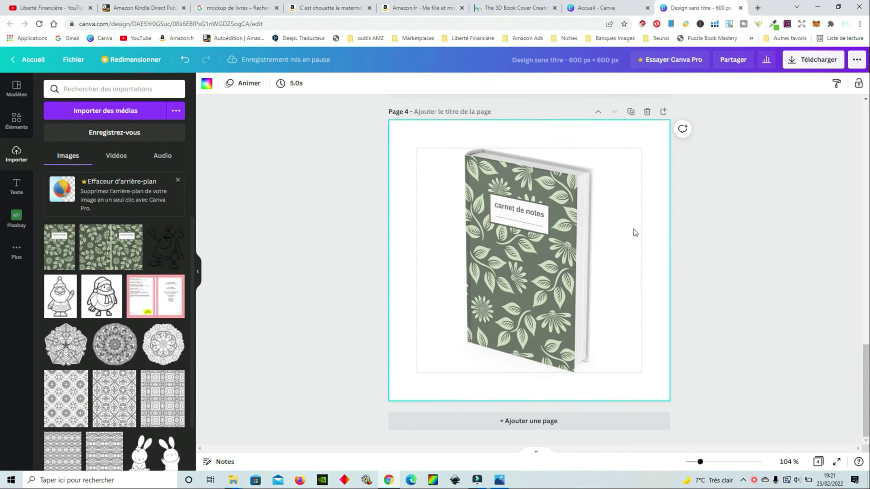
Step: Add the Arrière-plan shadow effect to the standing book mockup on page 4
left_click(527, 272)
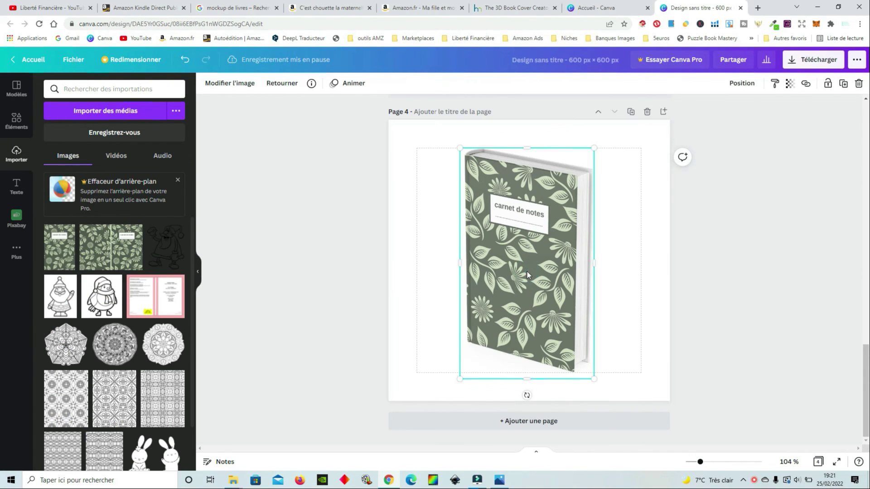
left_click(229, 84)
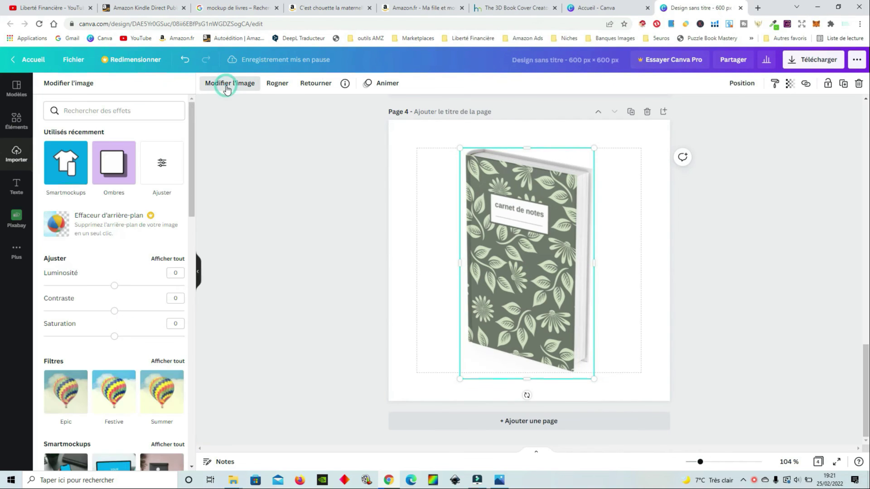
left_click(110, 163)
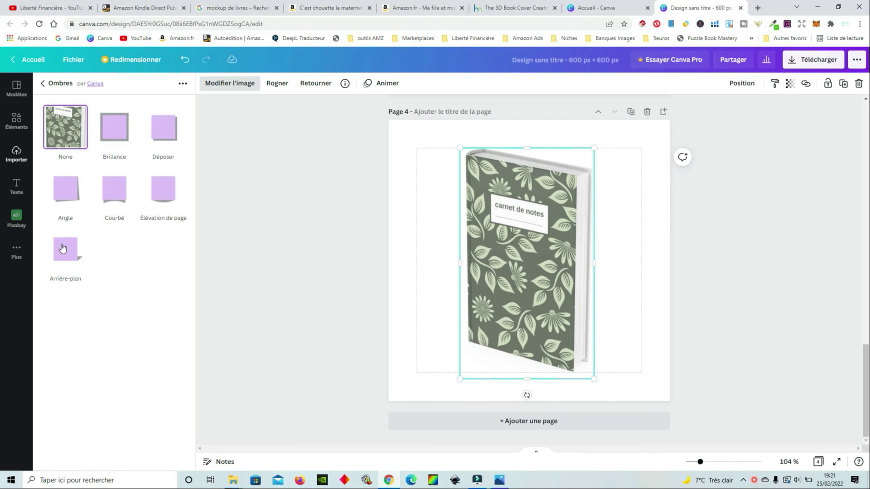
left_click(70, 256)
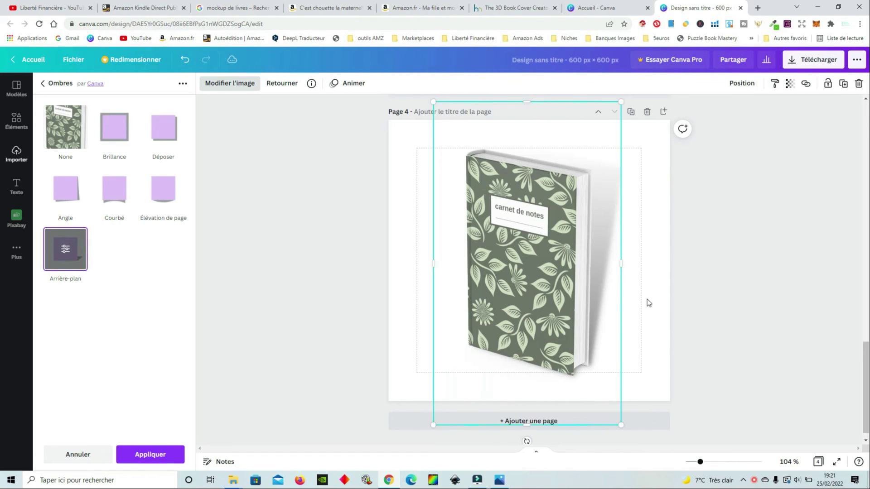
left_click(410, 268)
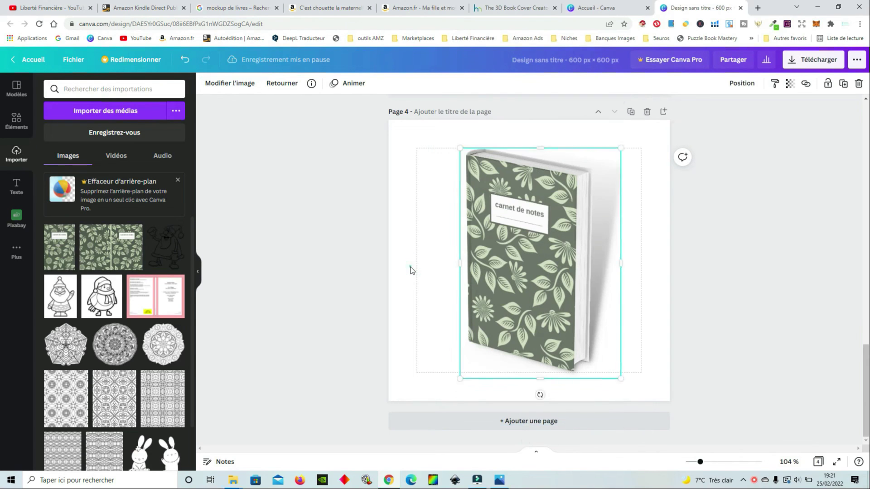